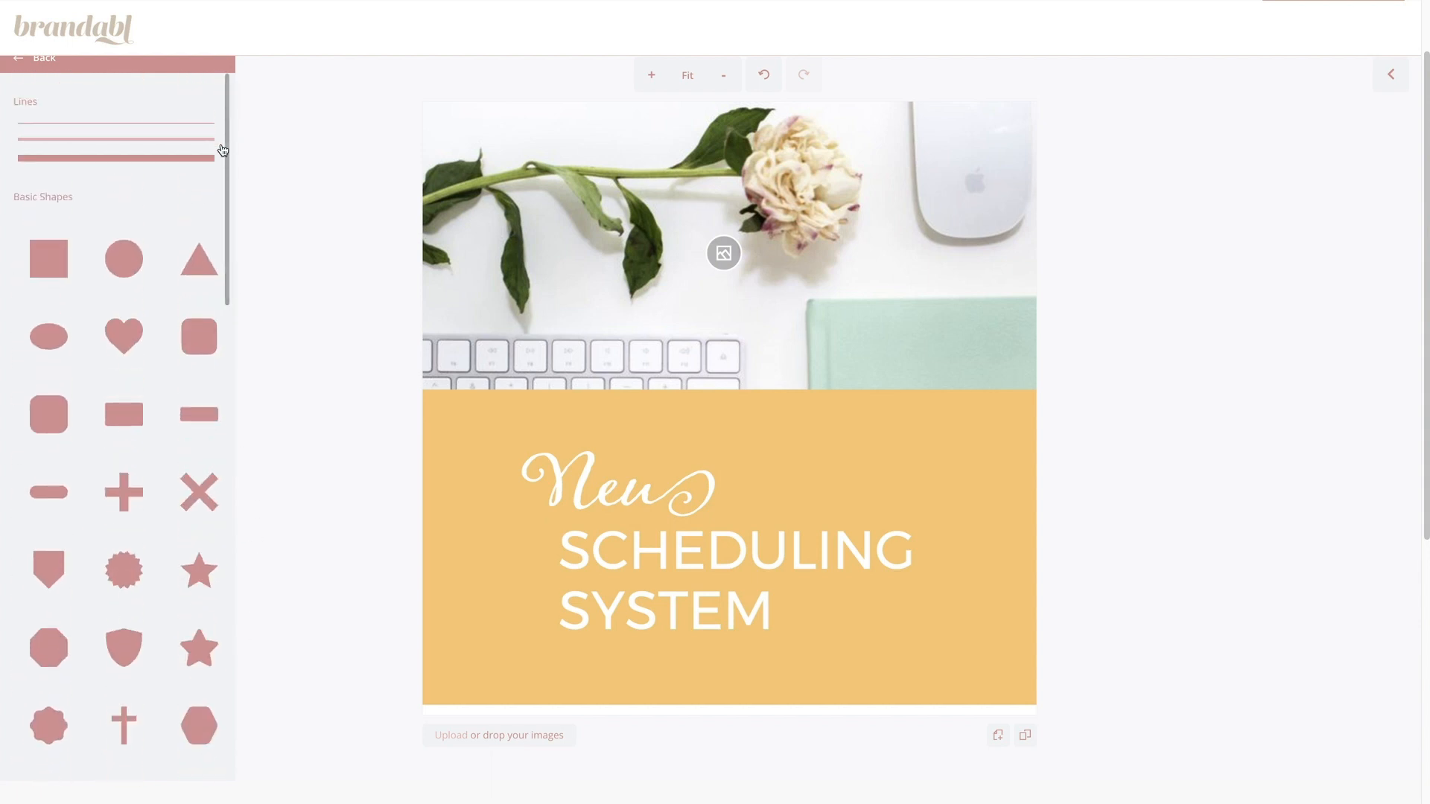
Step: Add the thickest line to the yellow block, just above the script word "New"
scroll(907, 243, "up", 1)
scroll(907, 244, "up", 2)
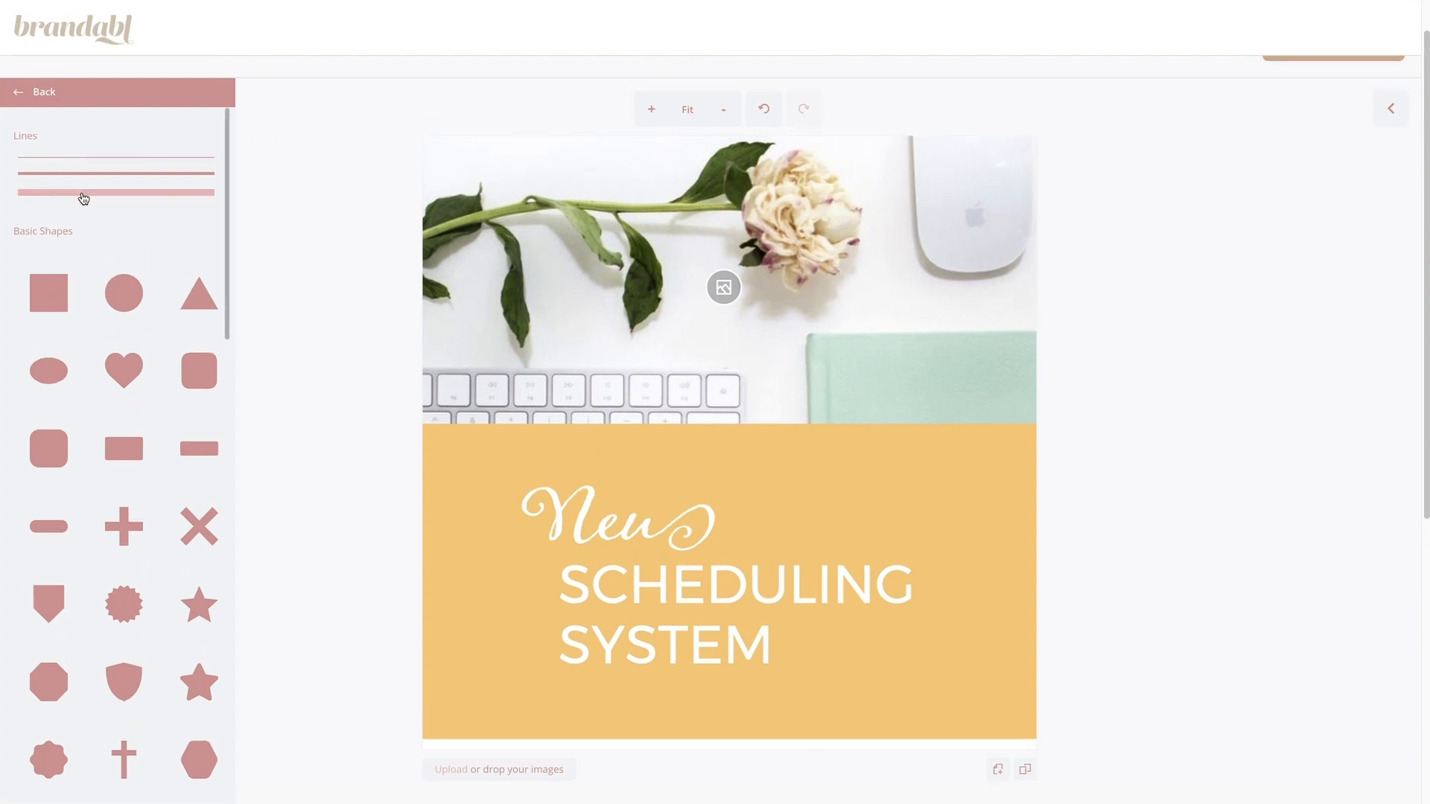
left_click(84, 200)
left_click(789, 444)
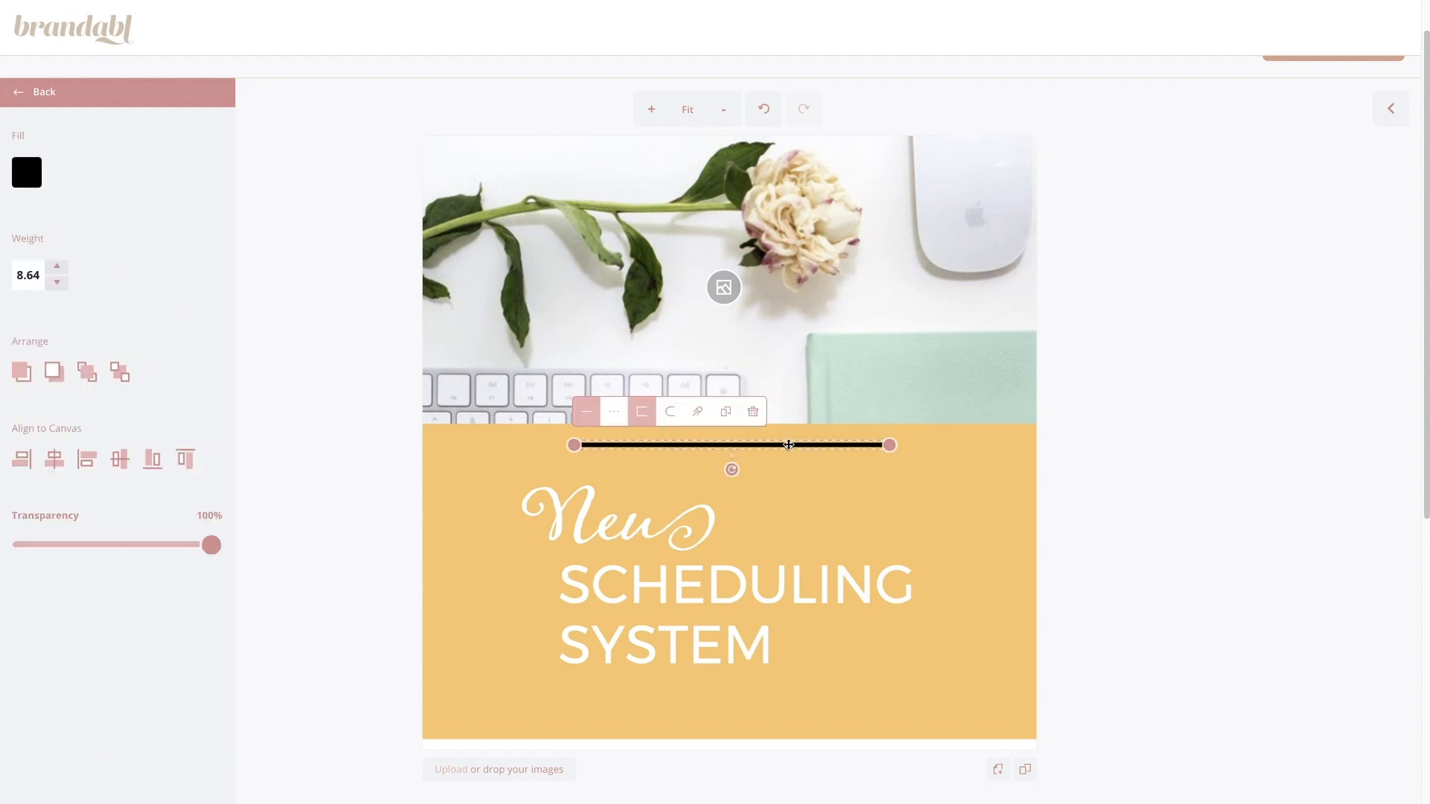
Step: Set the line's weight to 15.64 and stretch it across the full canvas width along the seam between photo and yellow block
left_click(58, 270)
left_click(58, 270)
left_click(58, 270)
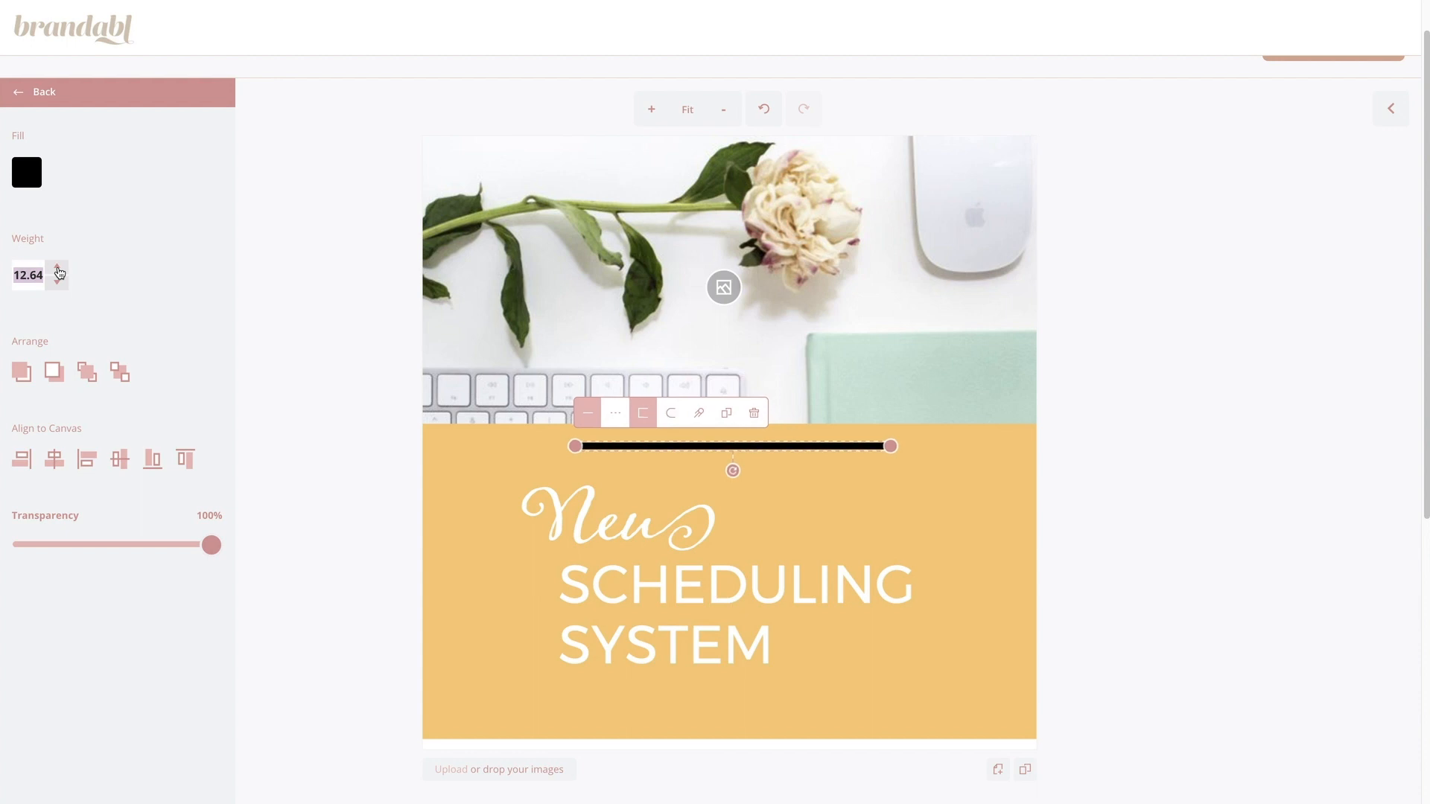
left_click(58, 270)
left_click(59, 269)
left_click(58, 268)
left_click(58, 269)
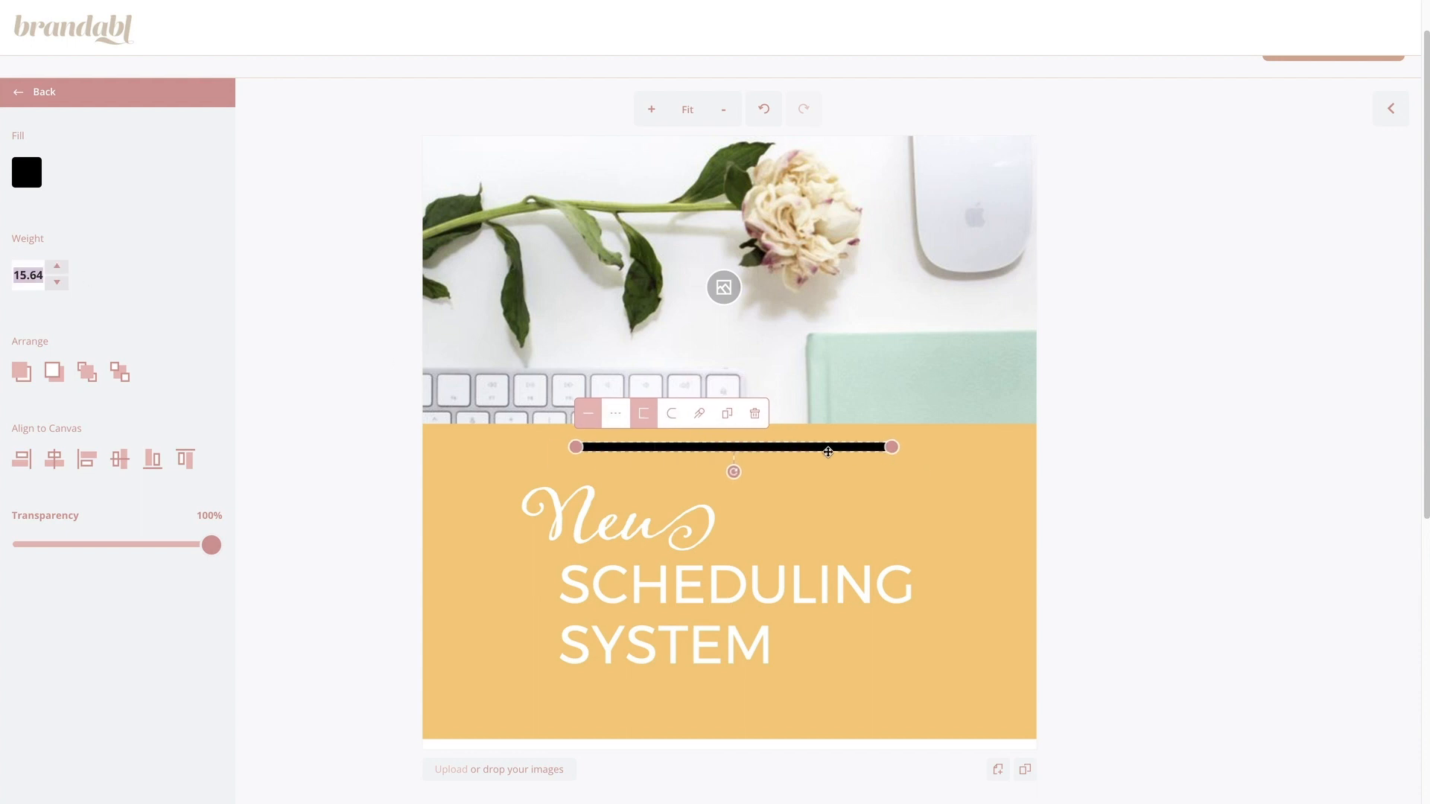
left_click_drag(837, 447, 1045, 438)
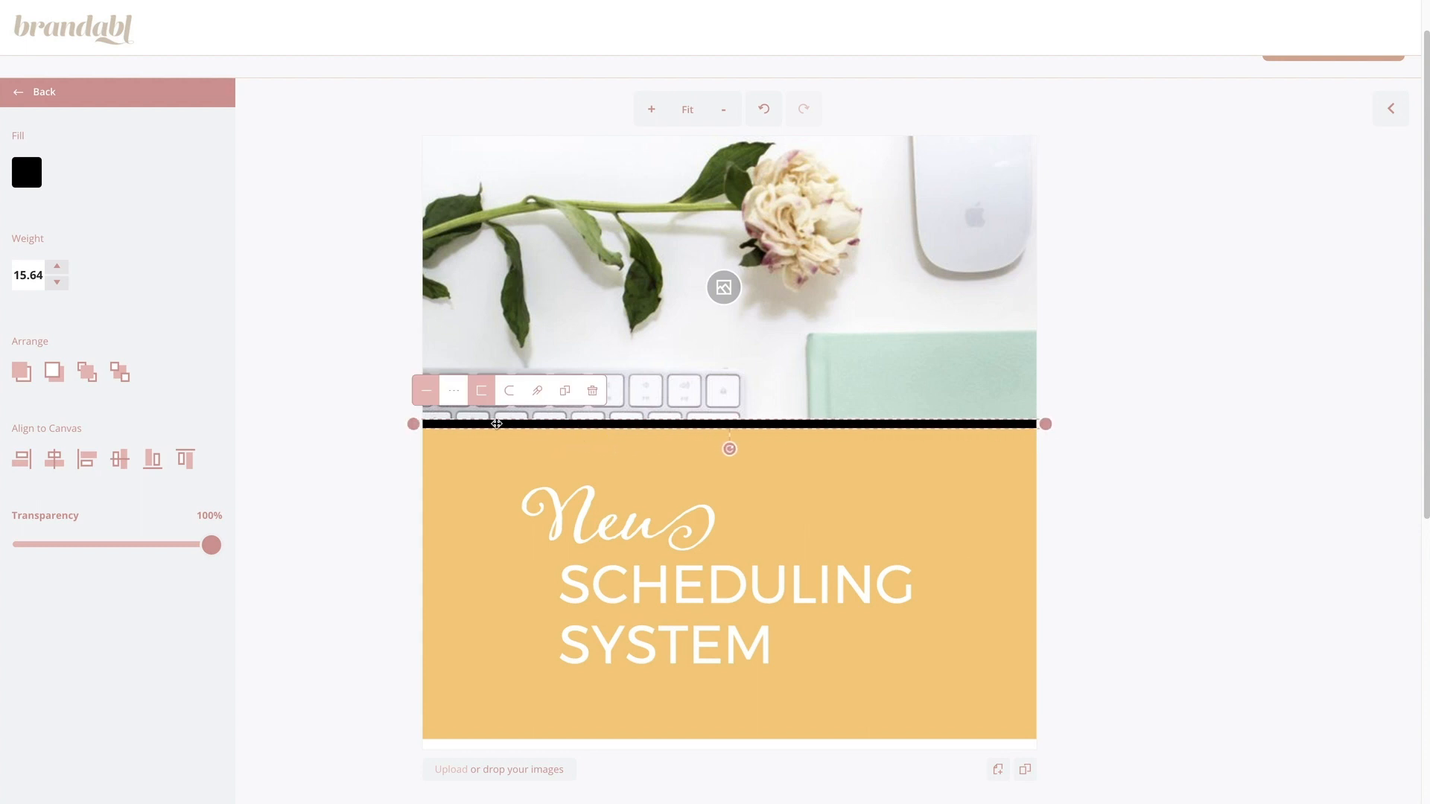
Step: Try the dashed style on the line, give it rounded ends, and return it to a solid line
left_click(455, 395)
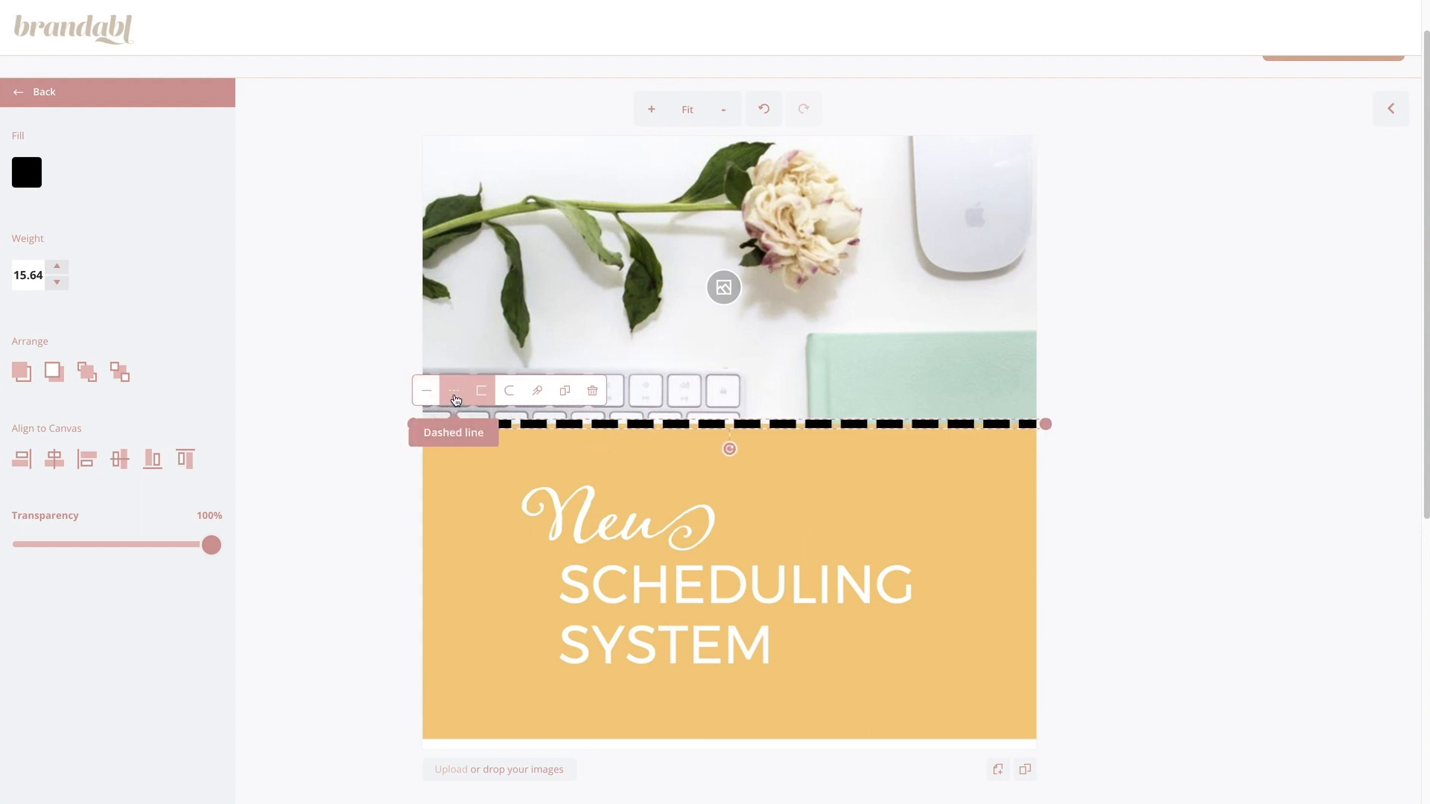
left_click(509, 391)
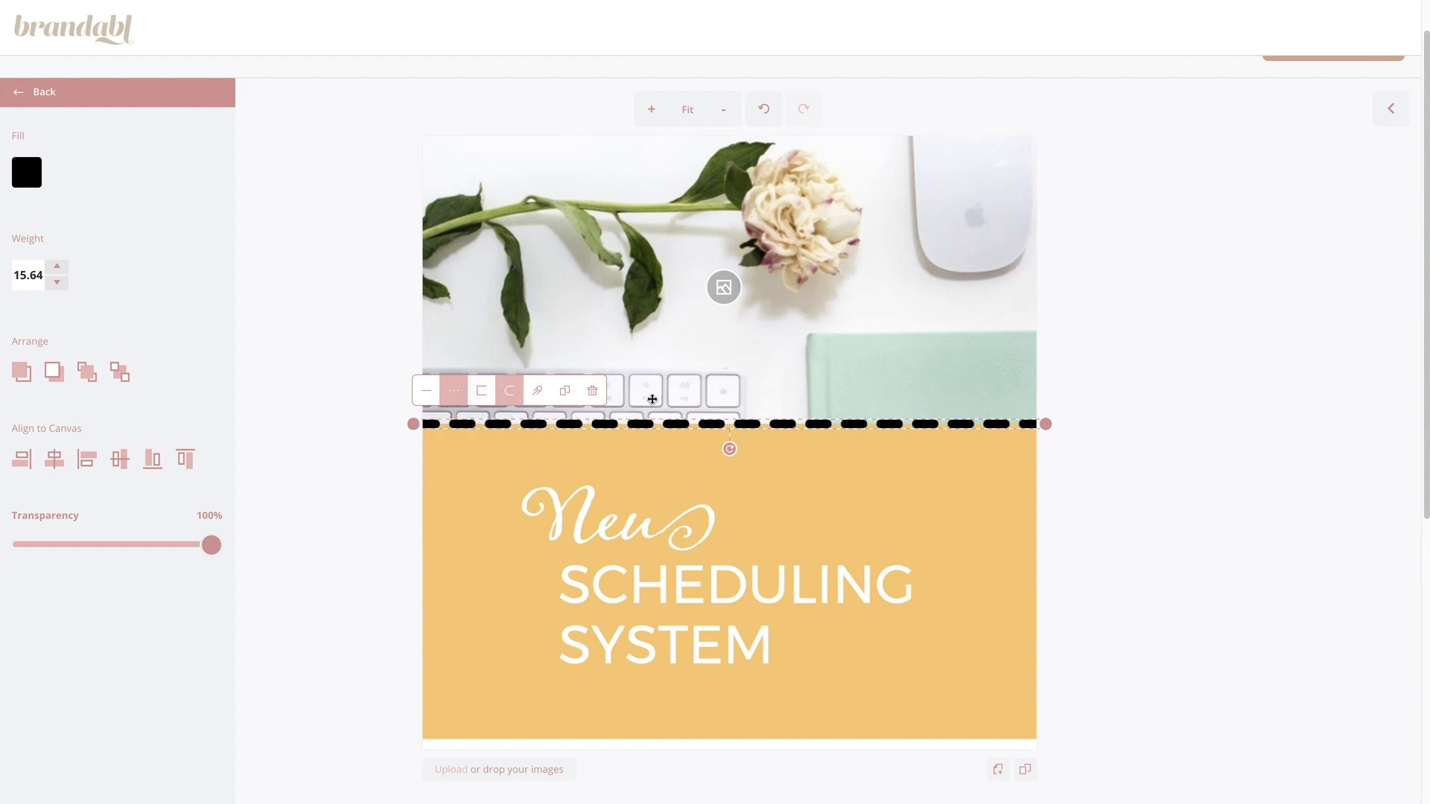
left_click(422, 393)
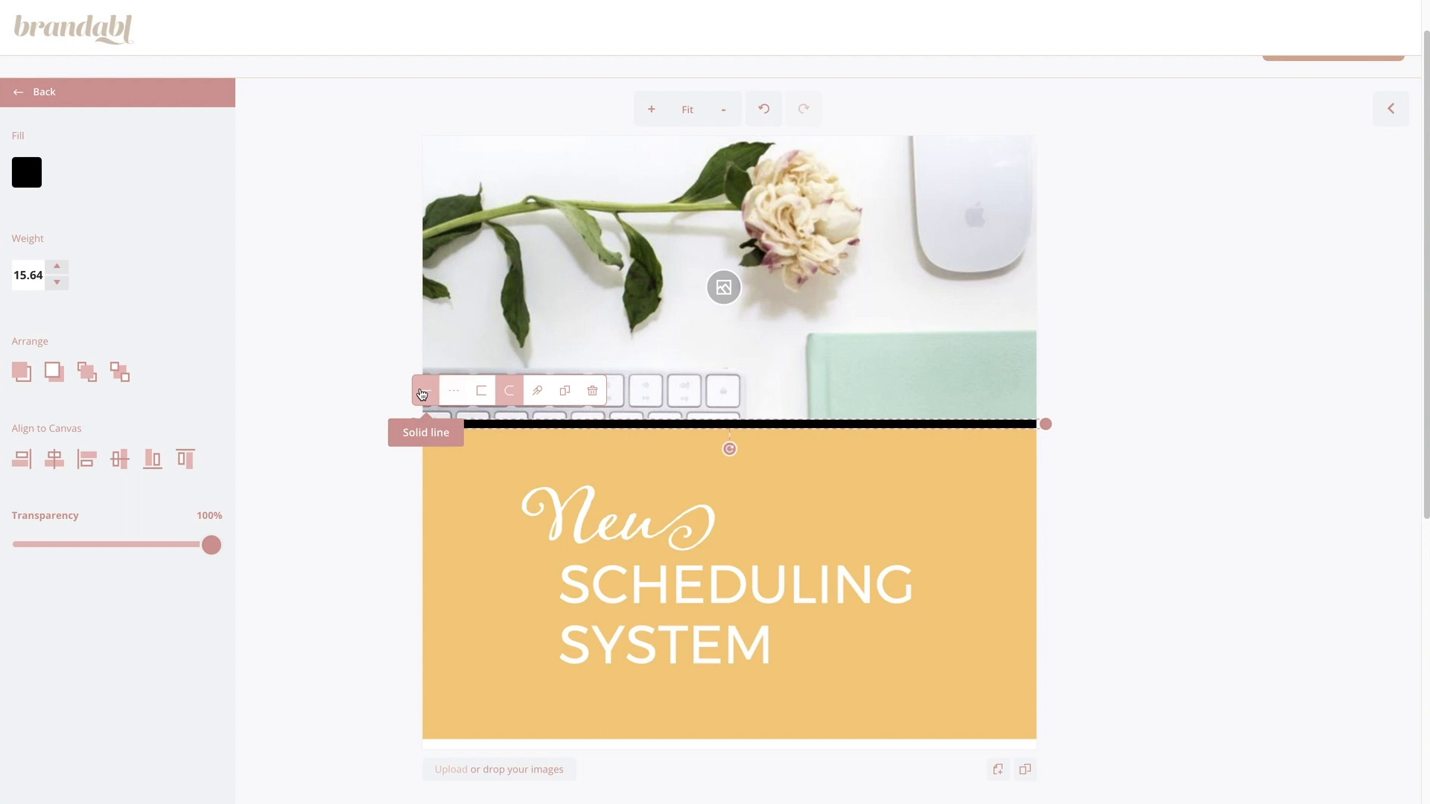
Step: Change the divider line's fill color to the document's white, #ffffff
left_click(26, 170)
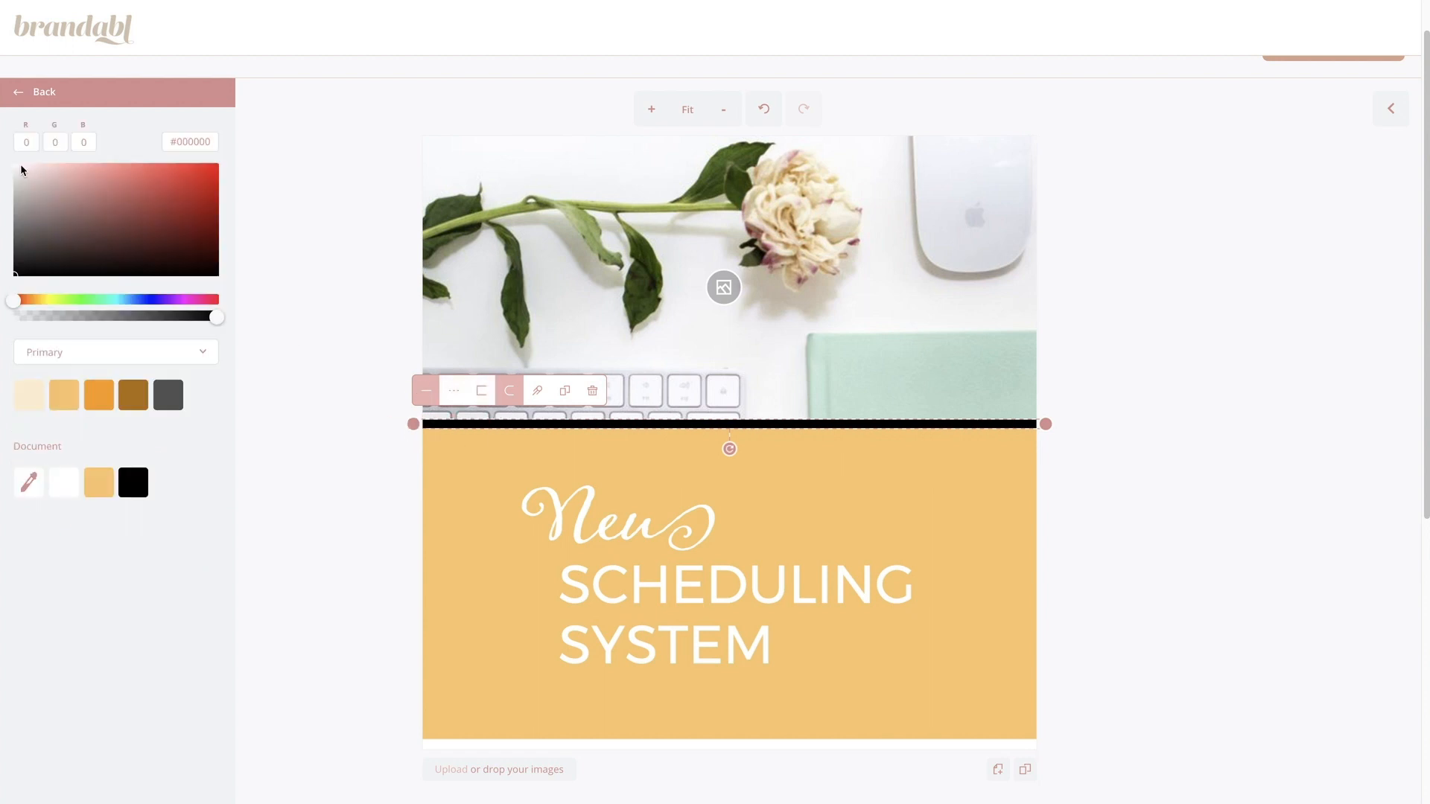
left_click(64, 484)
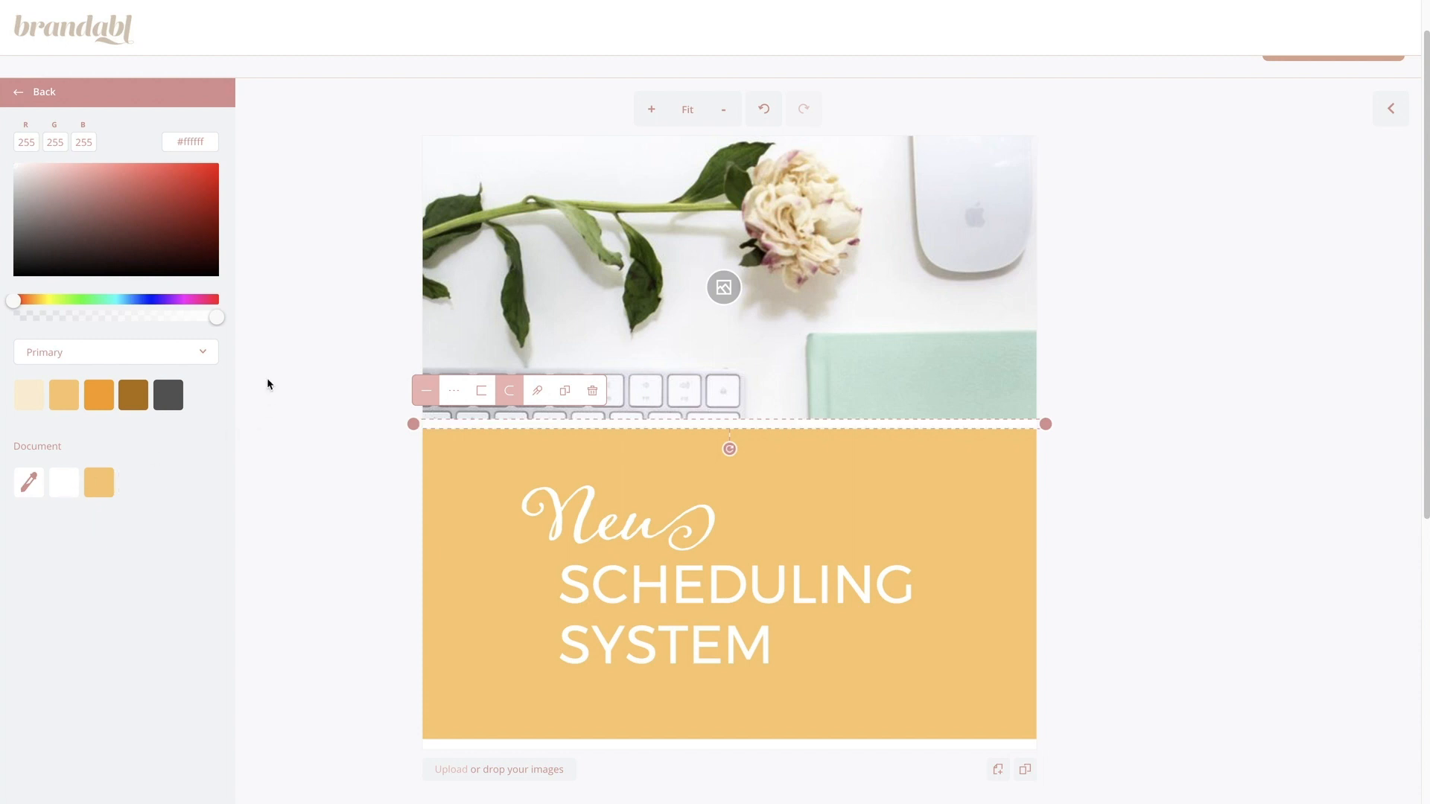
left_click(16, 95)
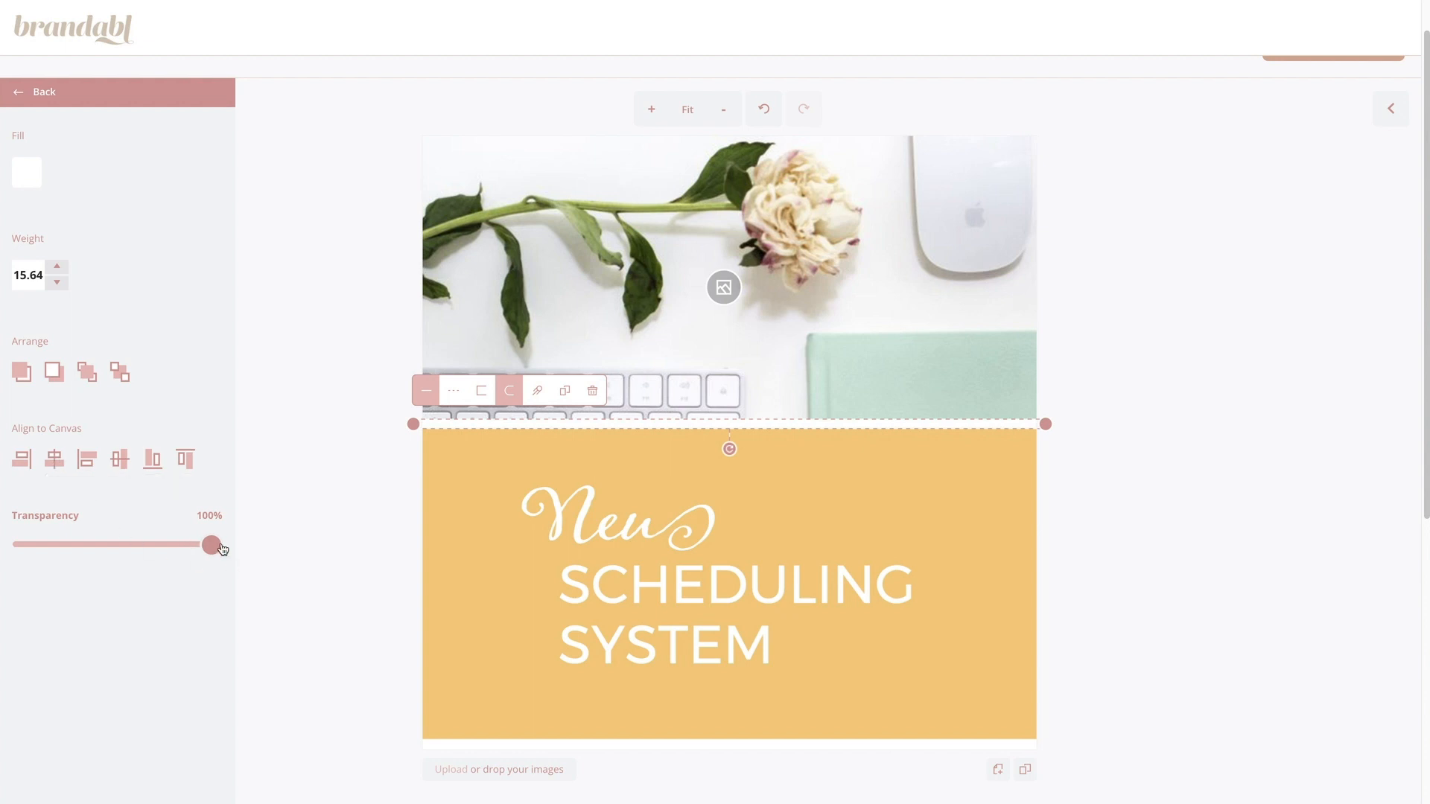
Step: Add the notched ribbon banner shape and place it over the white divider line, above the word "New"
left_click(20, 99)
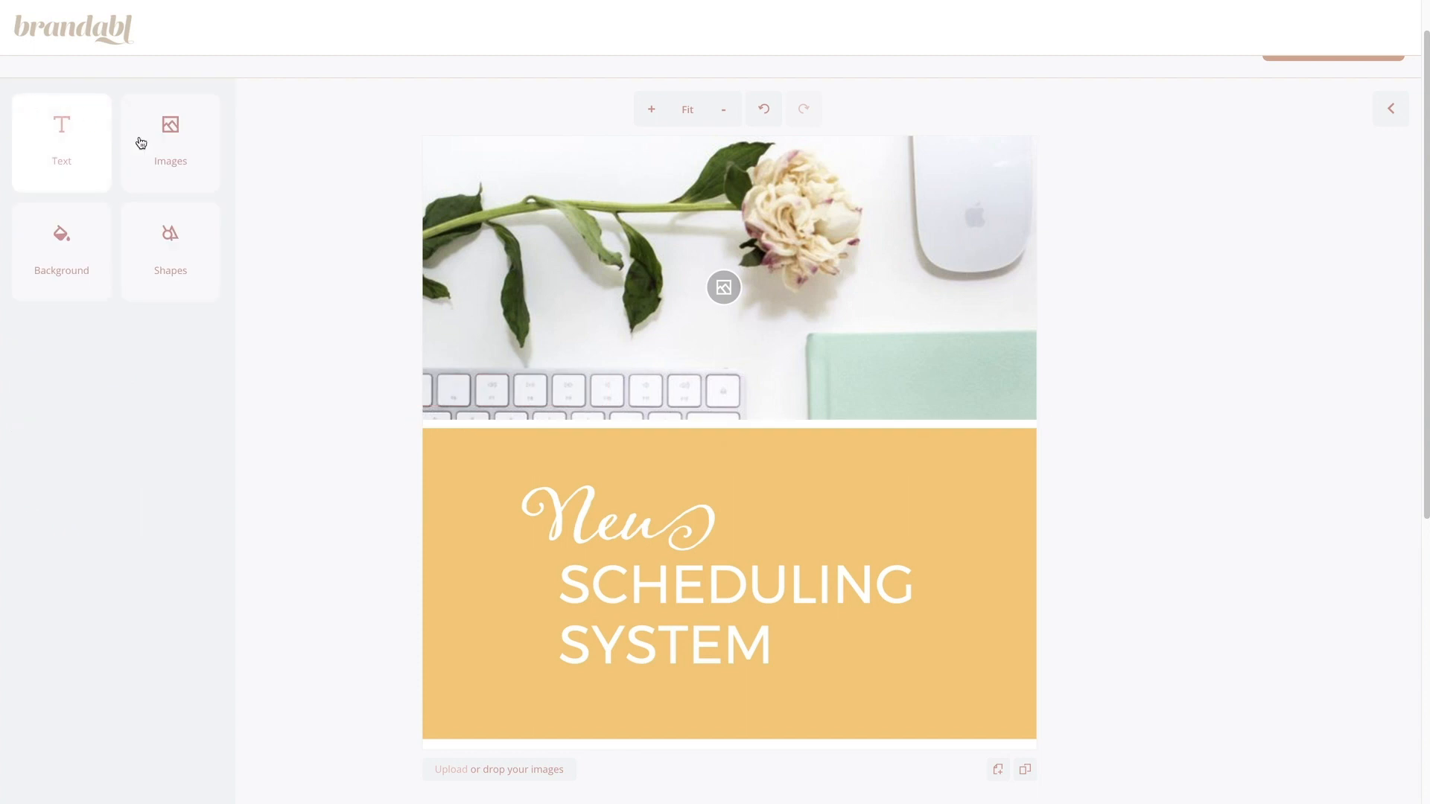
left_click(170, 249)
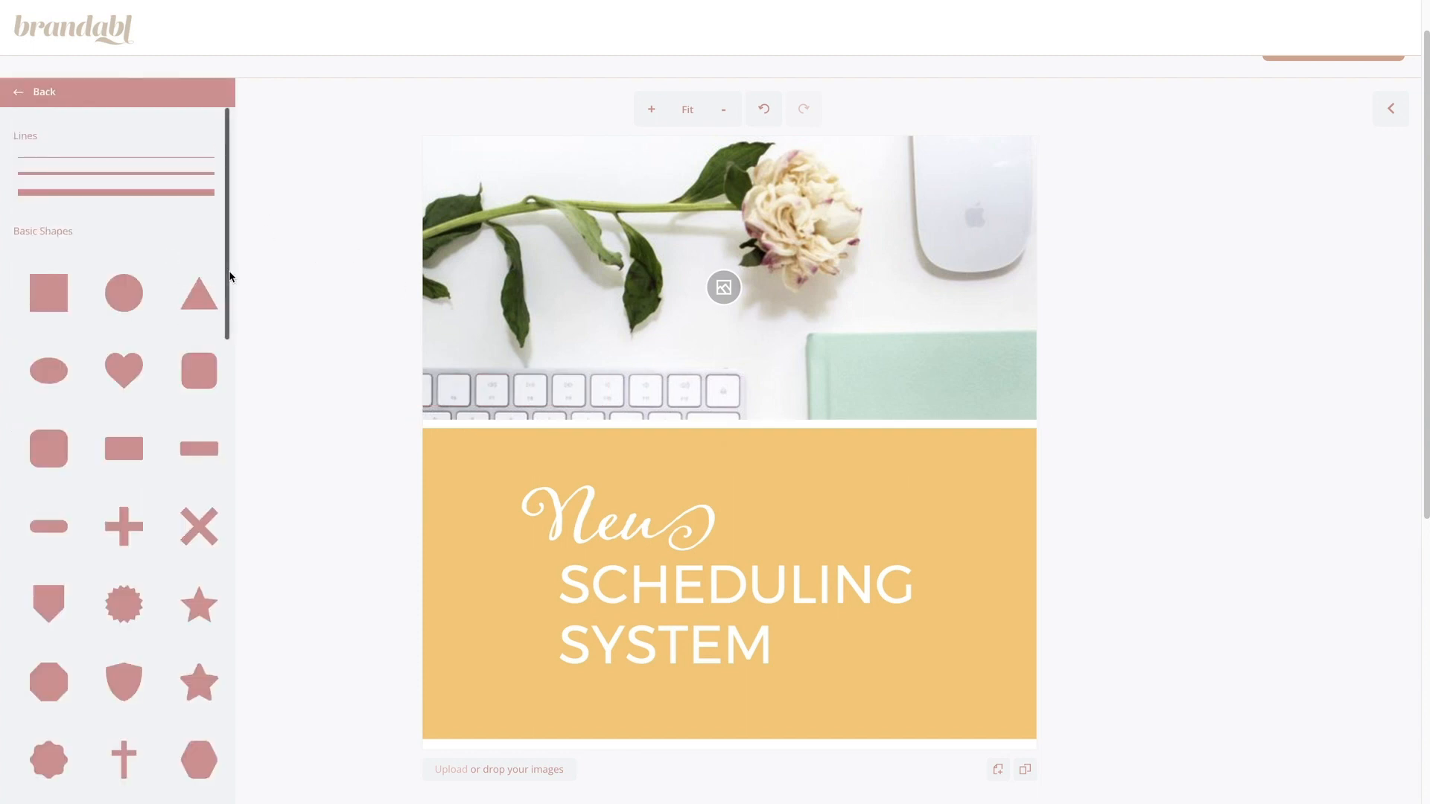
left_click_drag(230, 277, 265, 445)
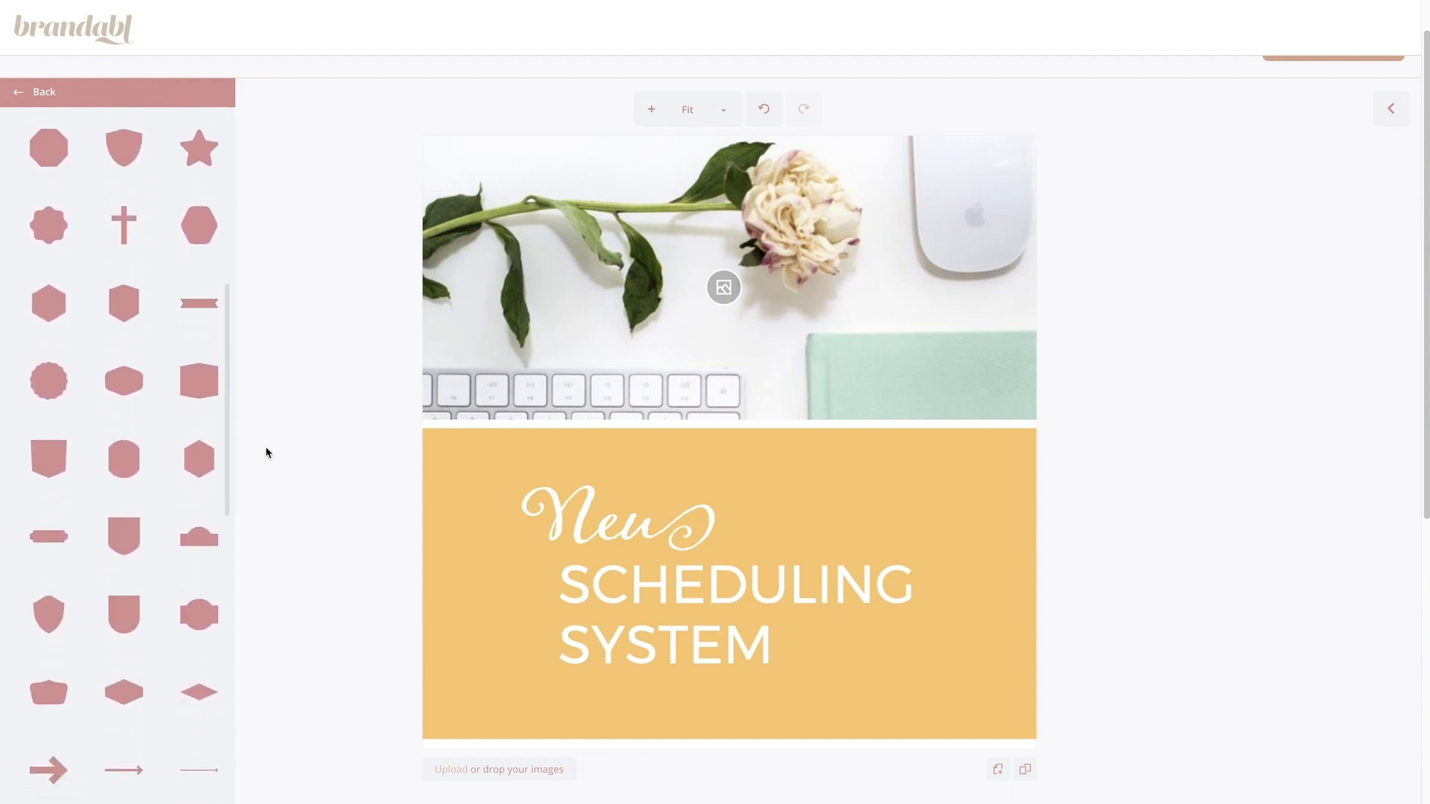
left_click(194, 306)
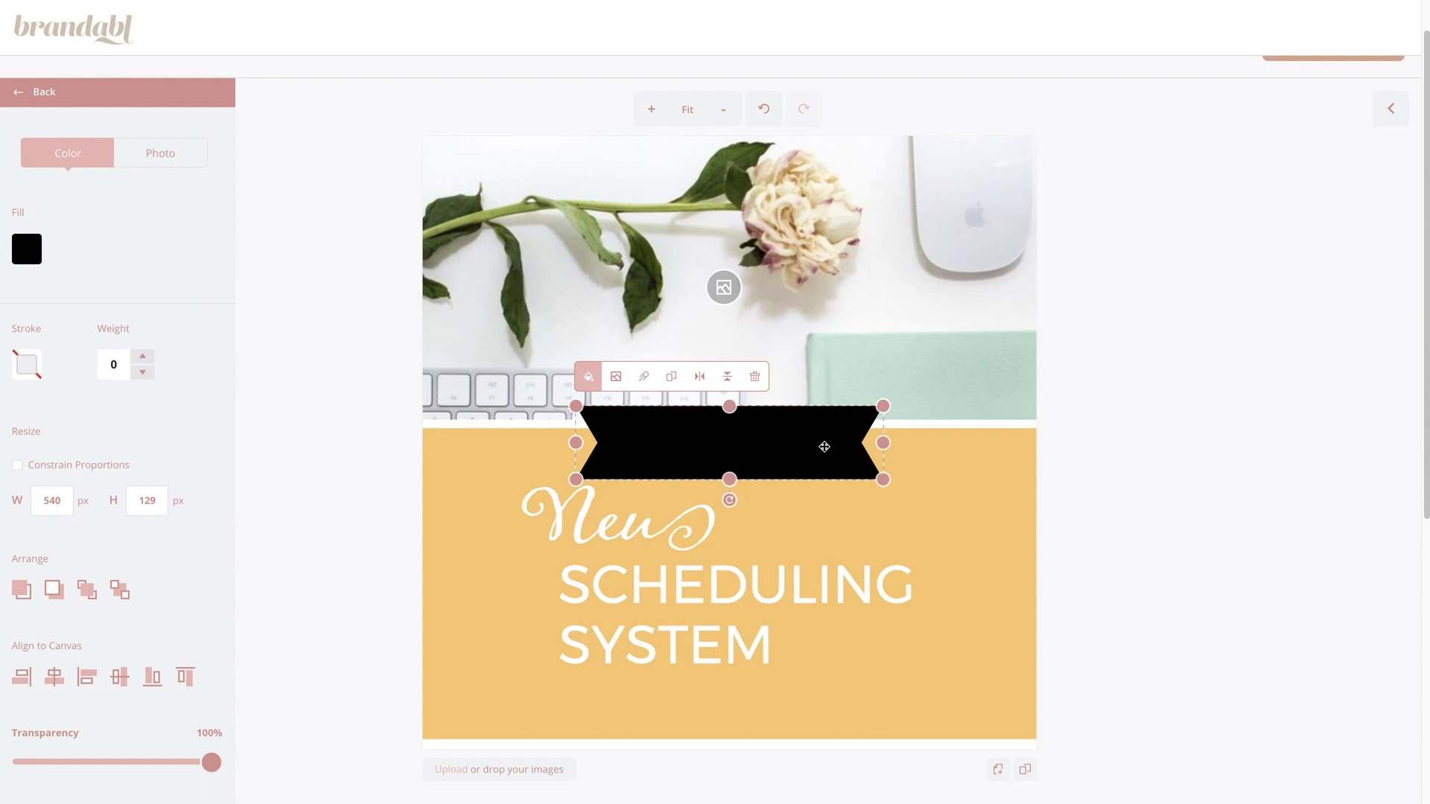
left_click_drag(791, 443, 795, 426)
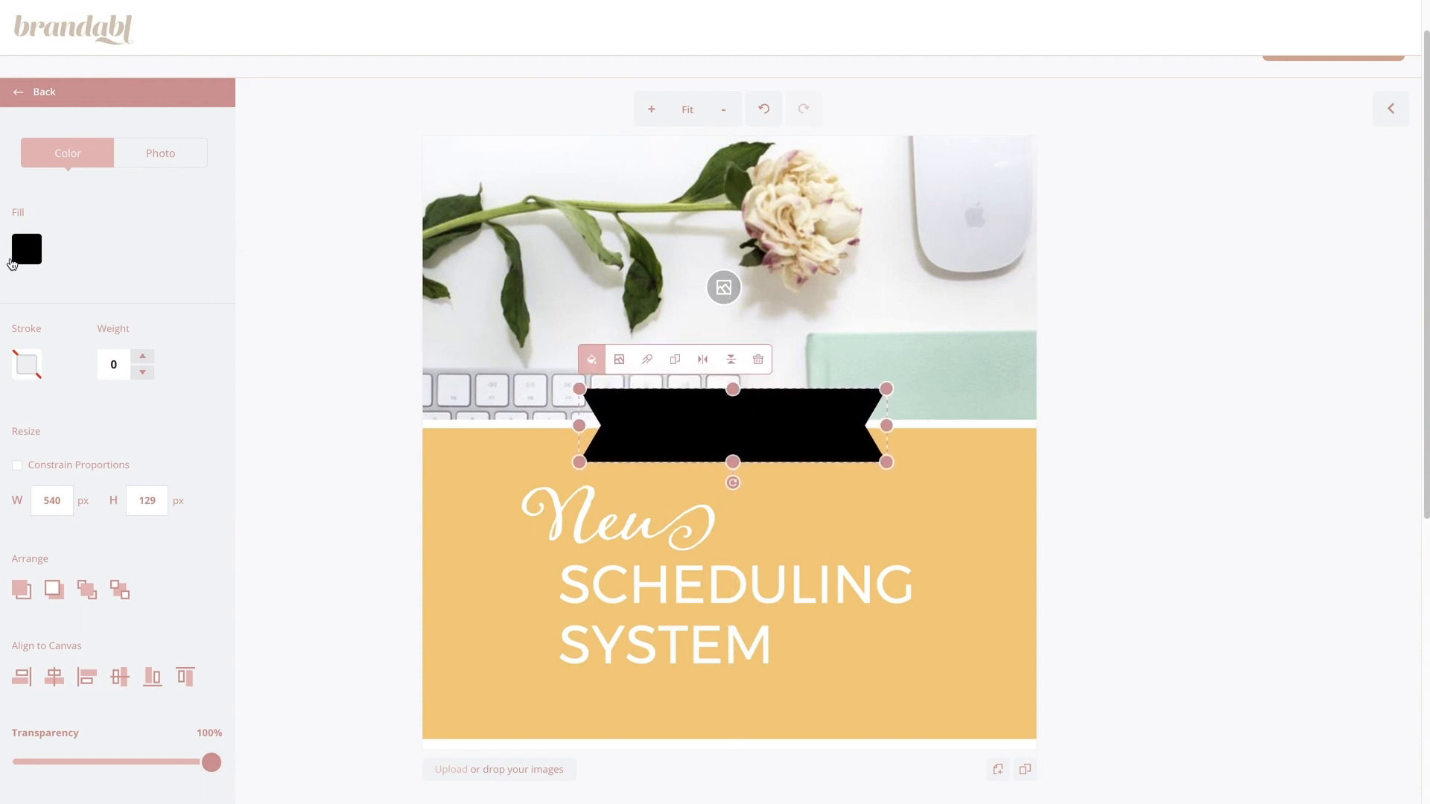
Step: Fill the ribbon banner with the light cream primary color #feebcd
left_click(27, 251)
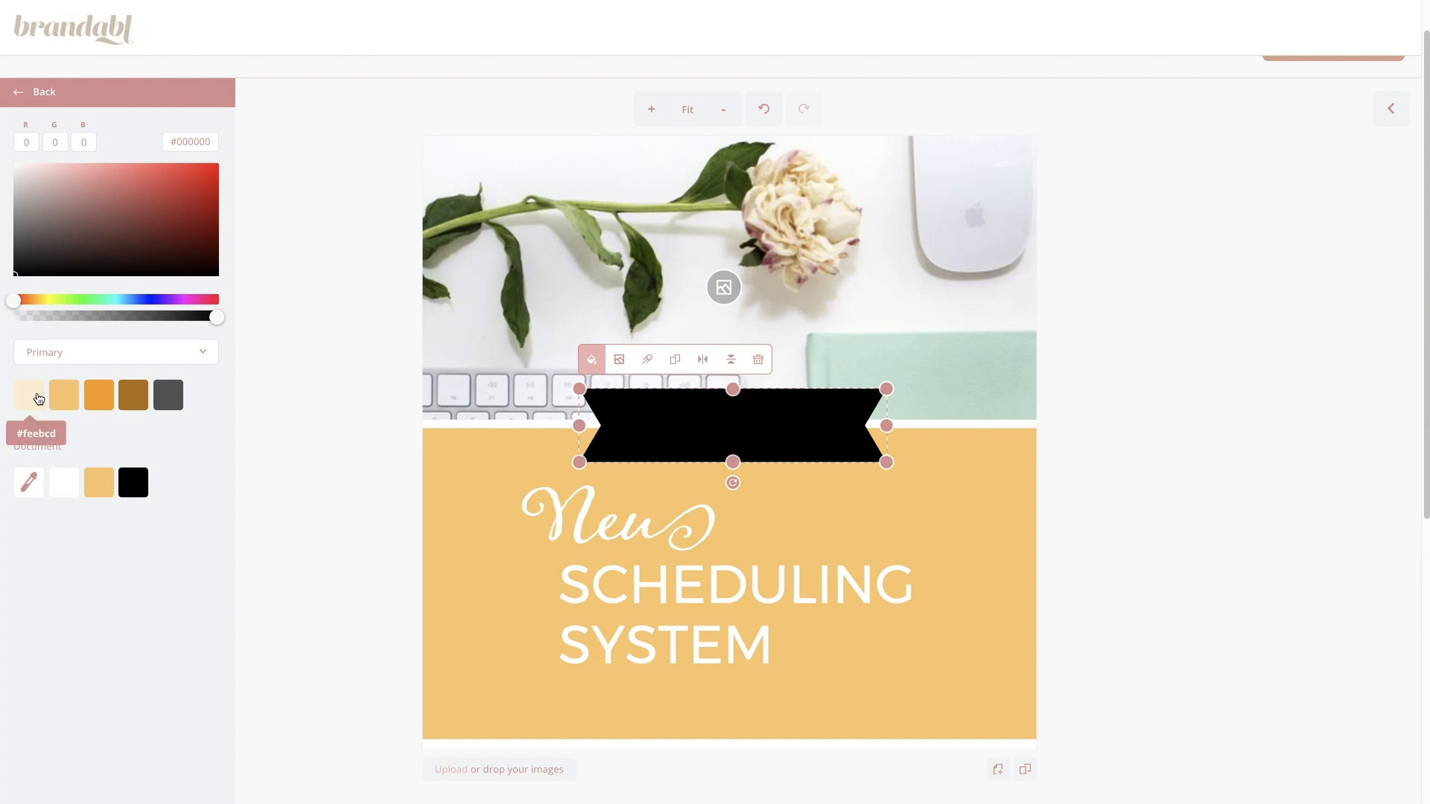
left_click(34, 397)
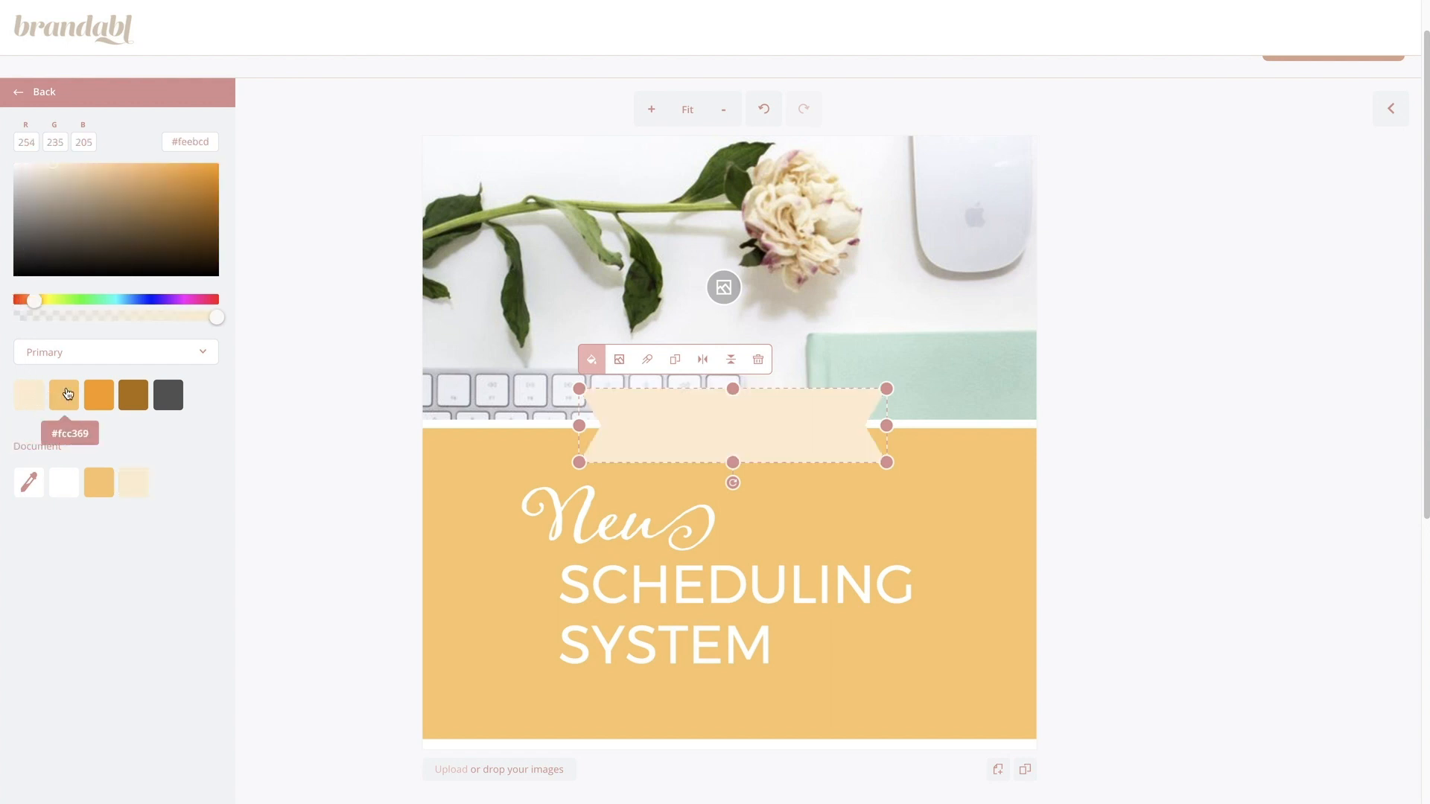
left_click(33, 95)
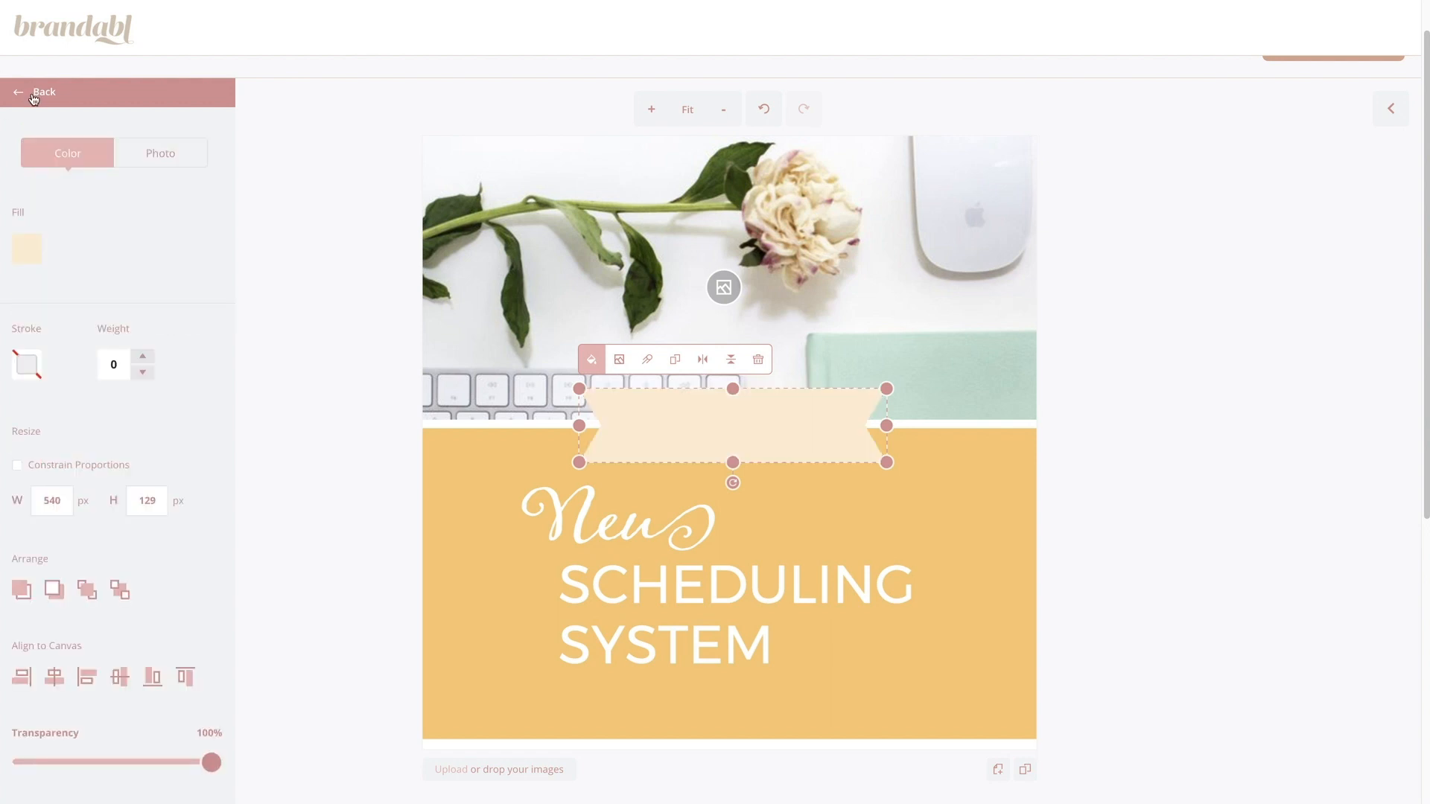
Step: Give the ribbon banner a white #ffffff stroke with a weight of 14
left_click(30, 366)
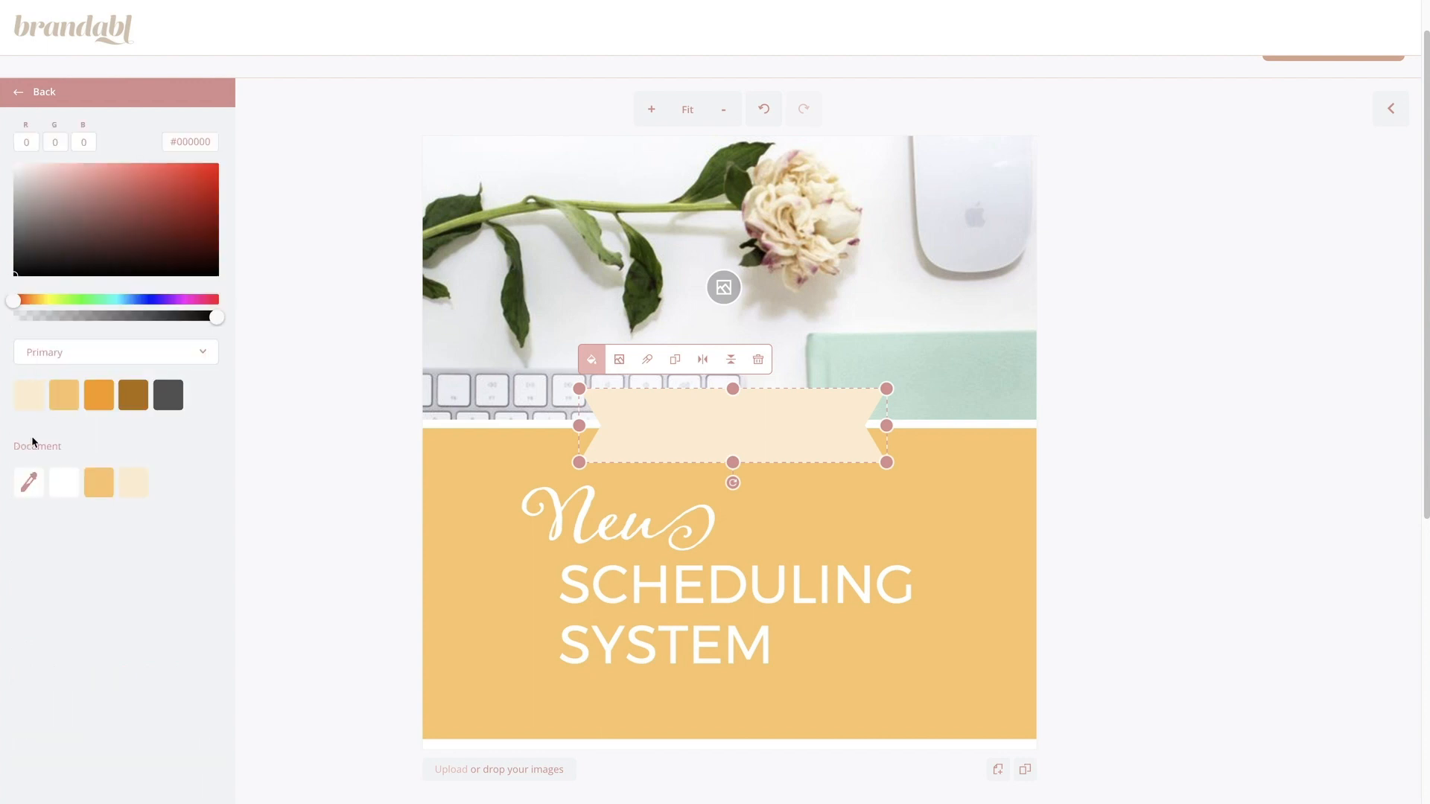
left_click(72, 485)
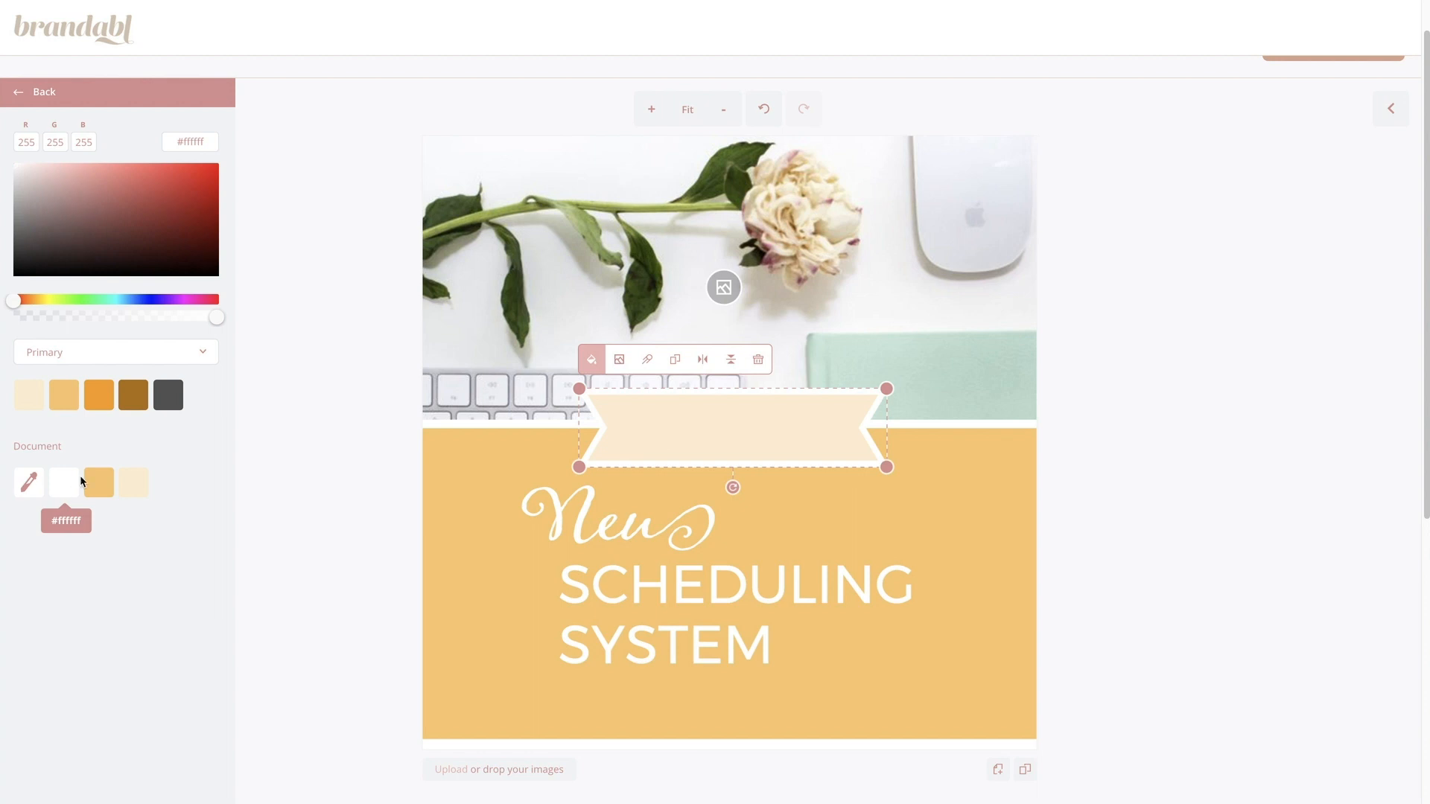
left_click(18, 98)
left_click(139, 358)
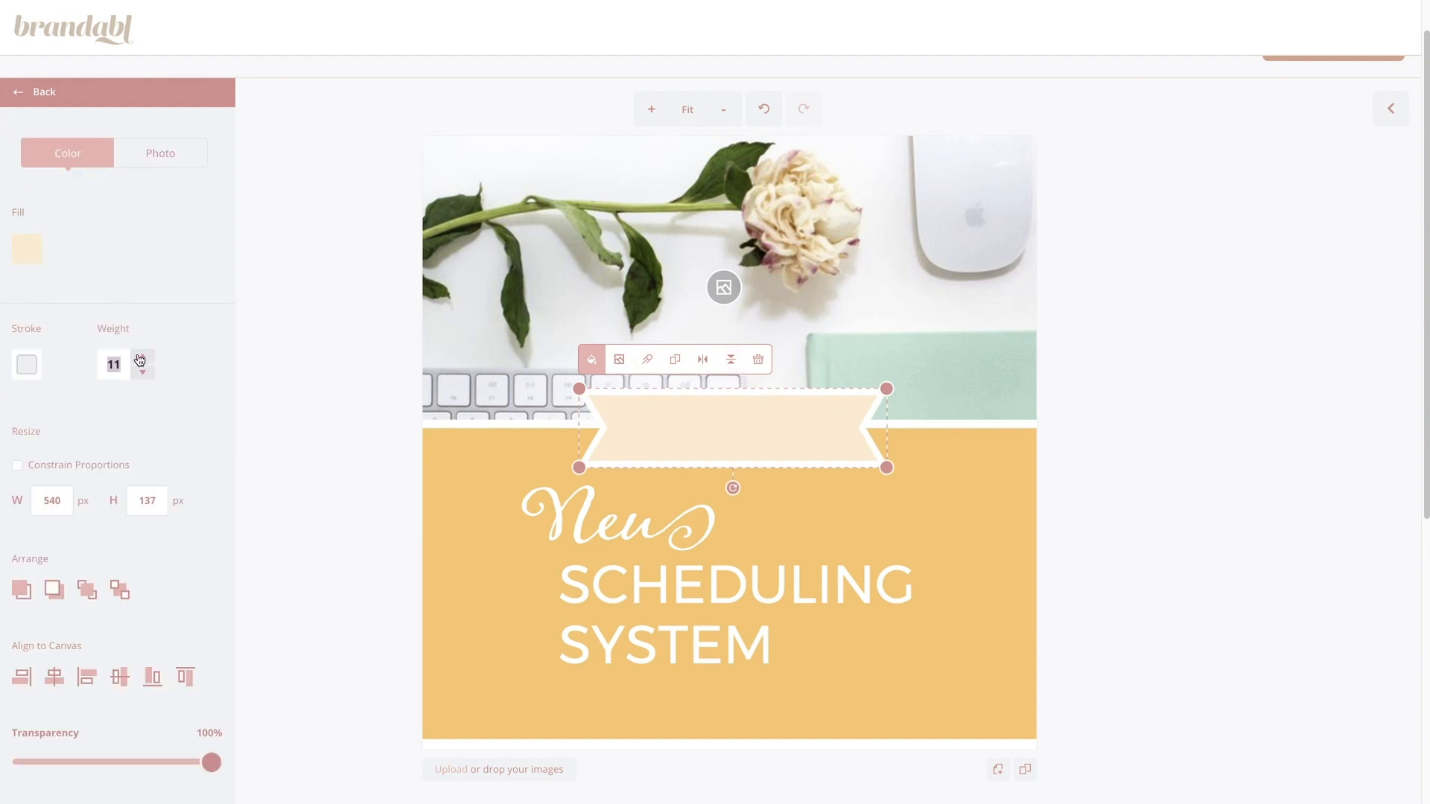
left_click(139, 358)
left_click(139, 358)
left_click(139, 359)
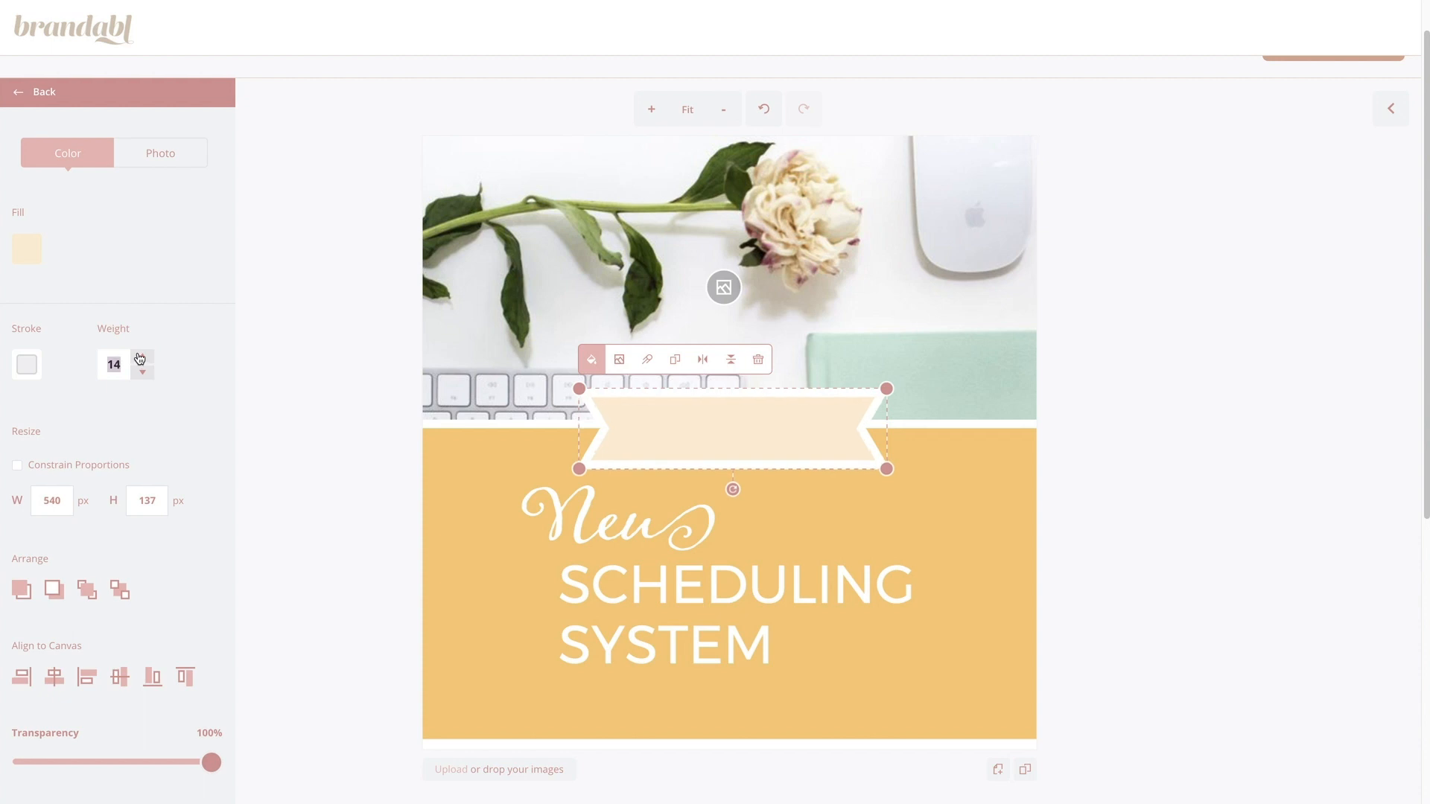
Step: Nudge the banner slightly up over the divider line and center it horizontally on the canvas
left_click(719, 448)
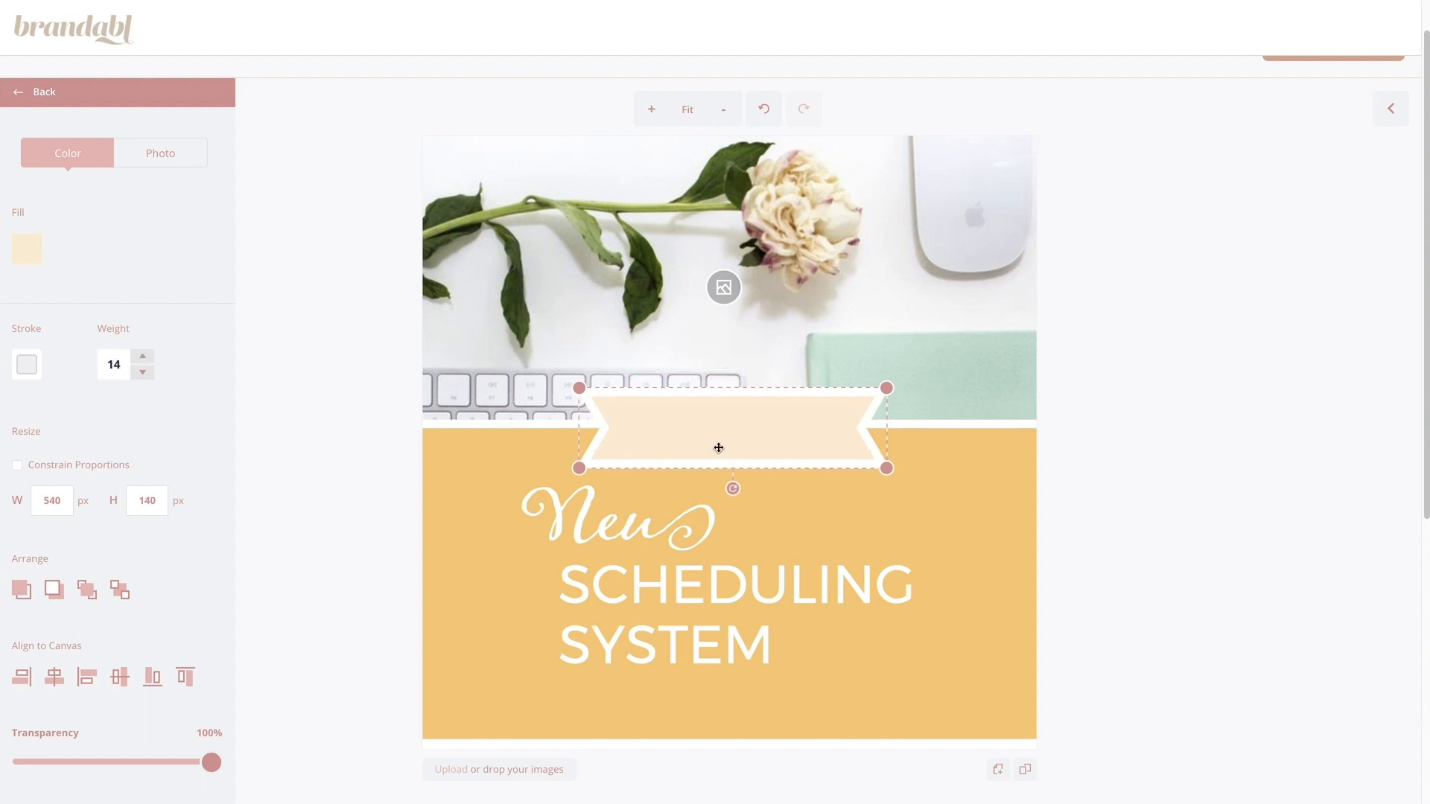
left_click_drag(718, 448, 718, 444)
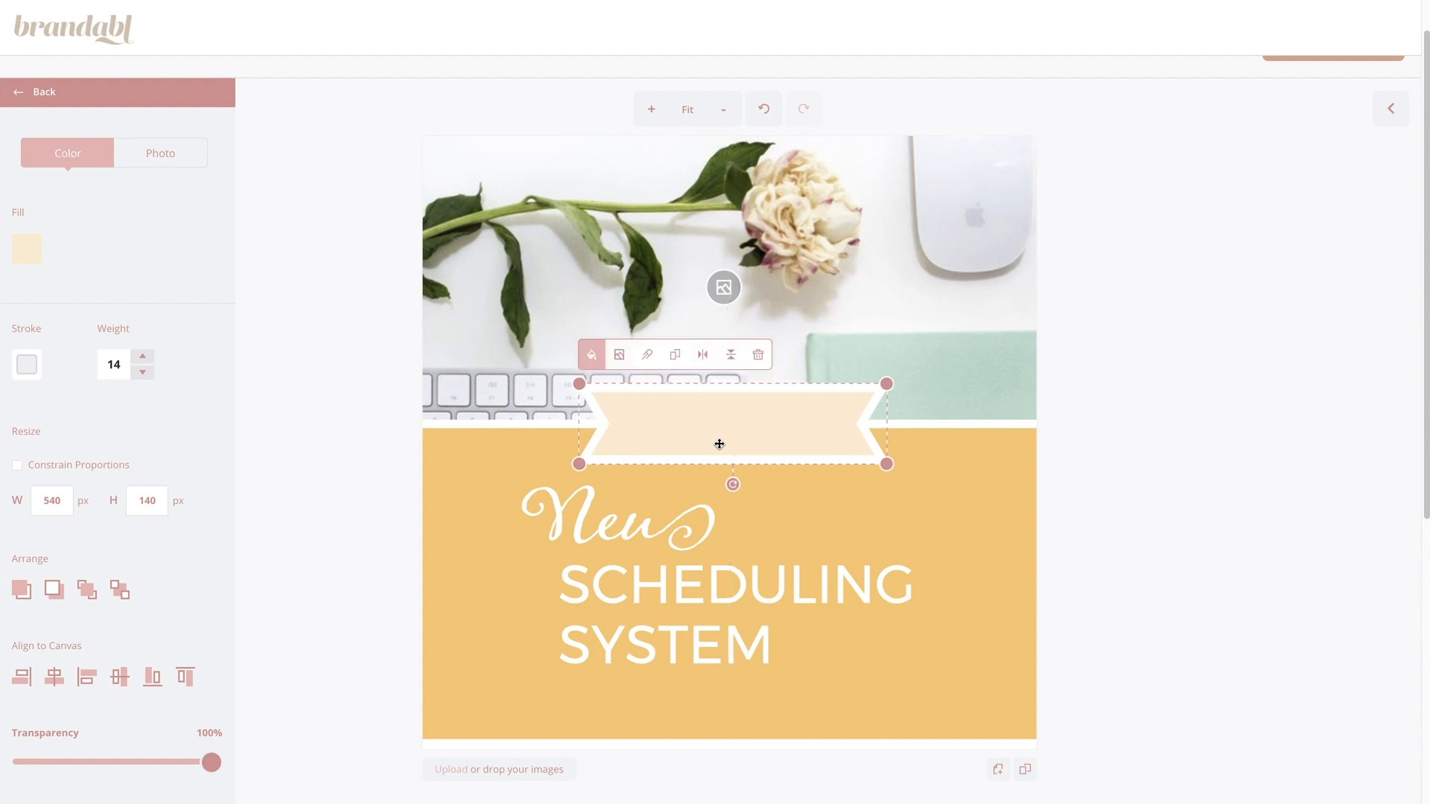
left_click_drag(721, 440, 721, 440)
left_click(52, 683)
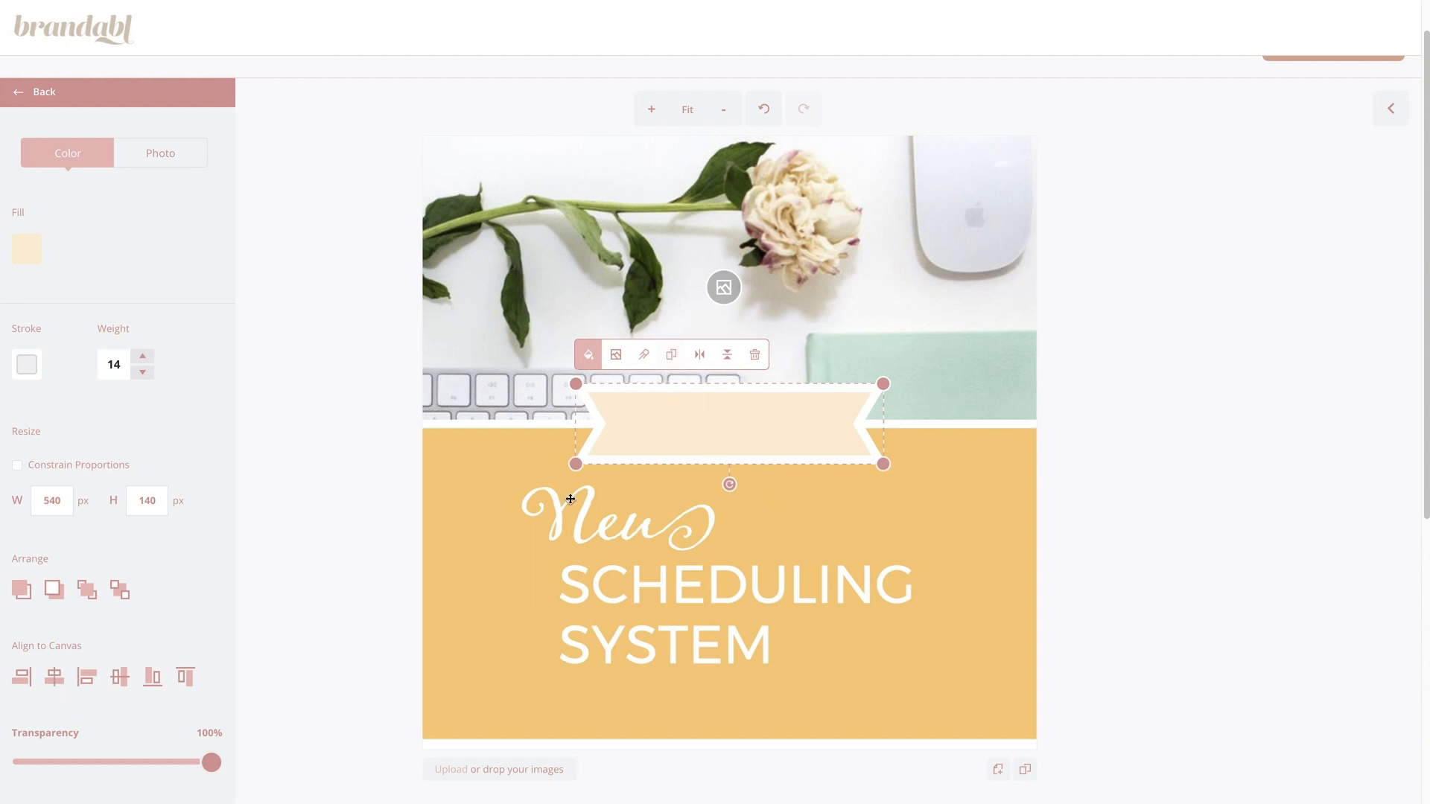
Step: Move the script word "New" onto the ribbon banner and shrink it to about 288 × 97 px
left_click(595, 521)
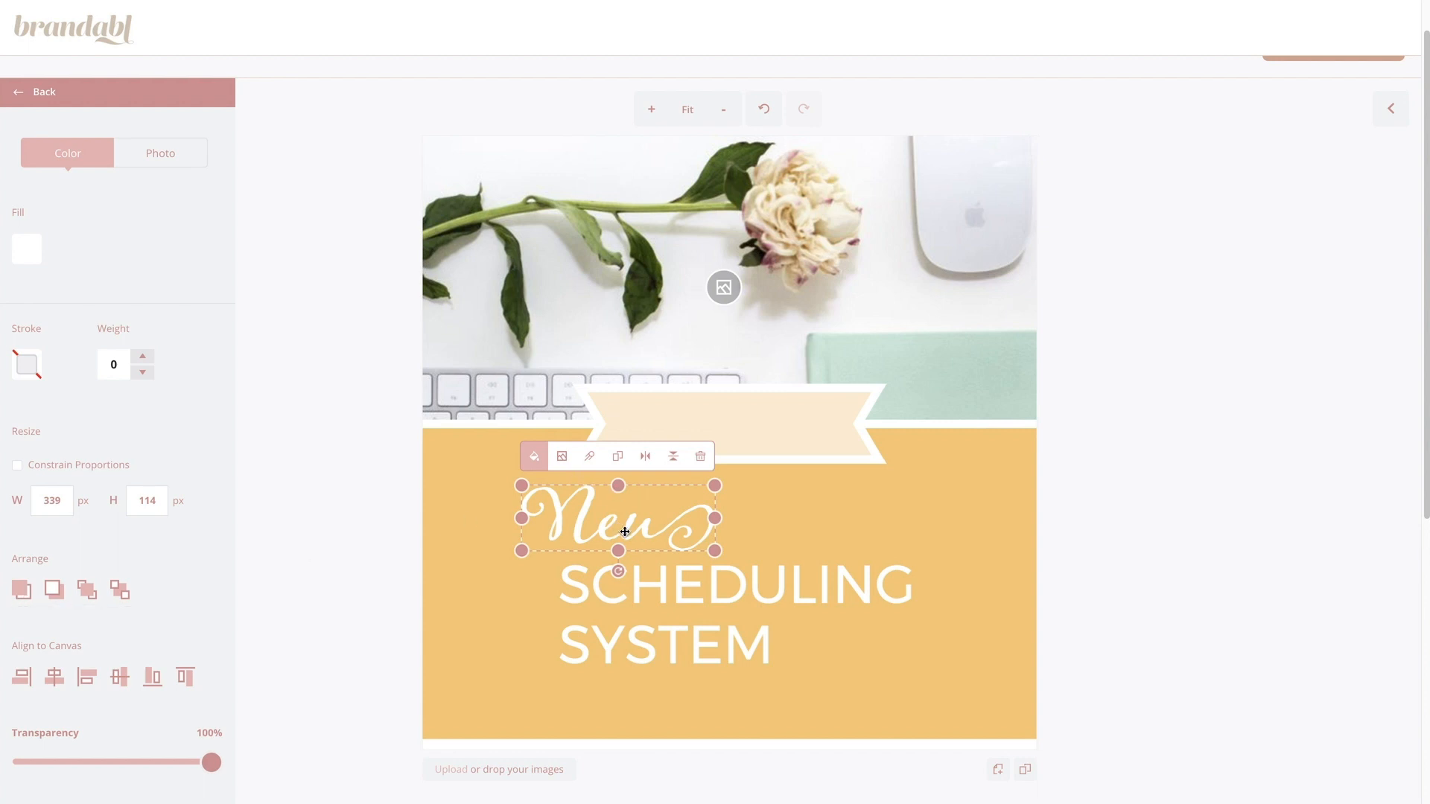
left_click_drag(625, 532, 730, 438)
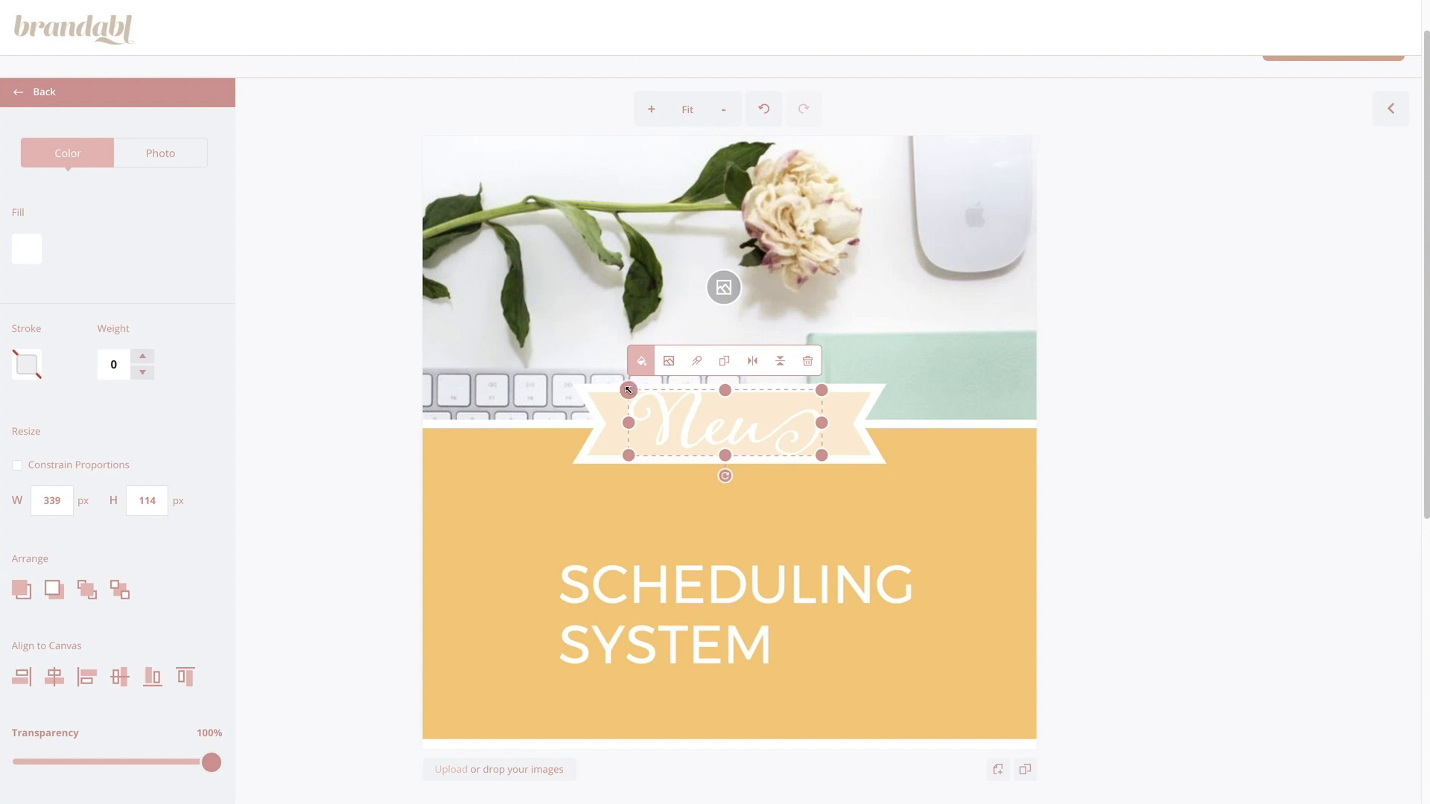
left_click_drag(629, 390, 693, 429)
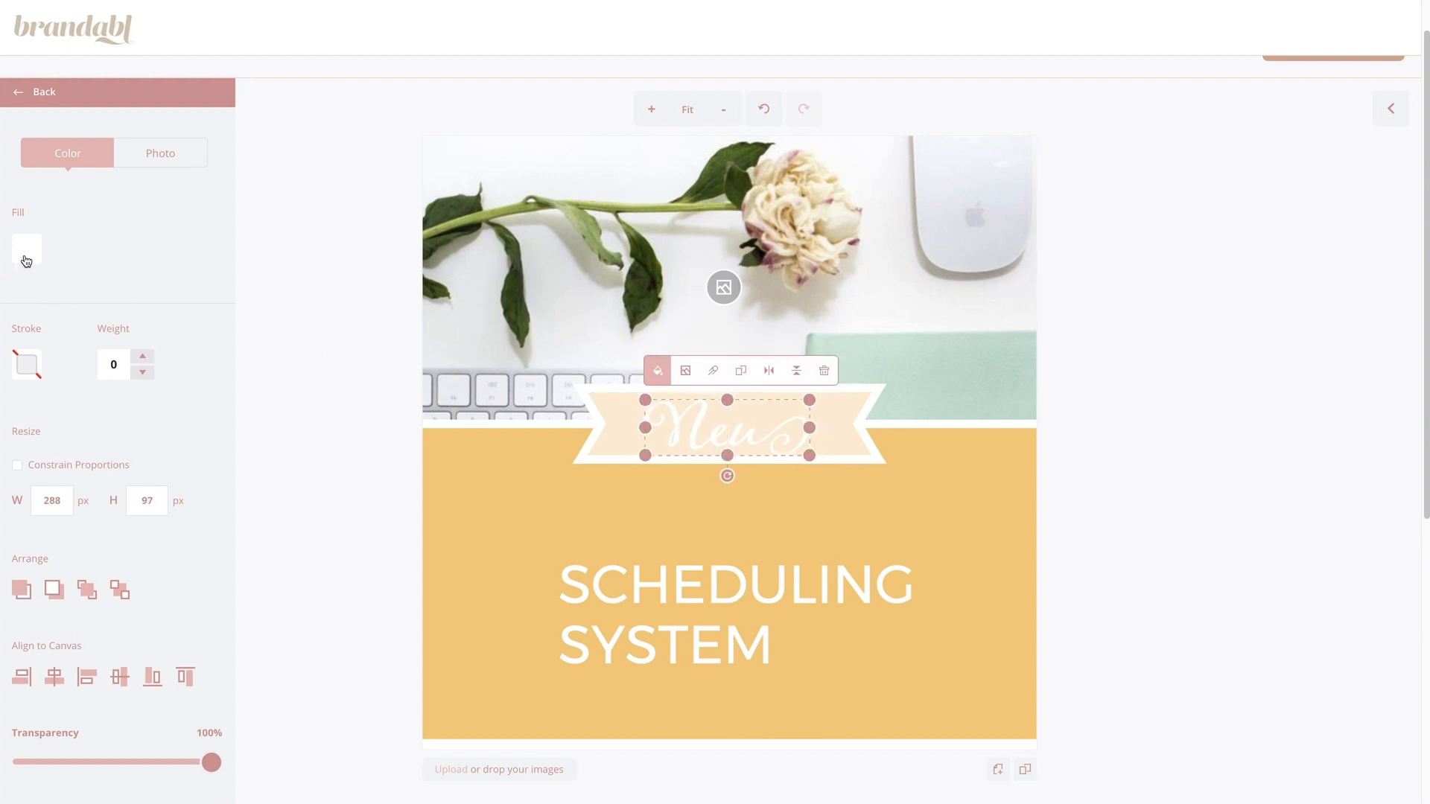
Step: Recolor the script word "New" with the yellow primary color #fcc369 and deselect it
left_click(25, 257)
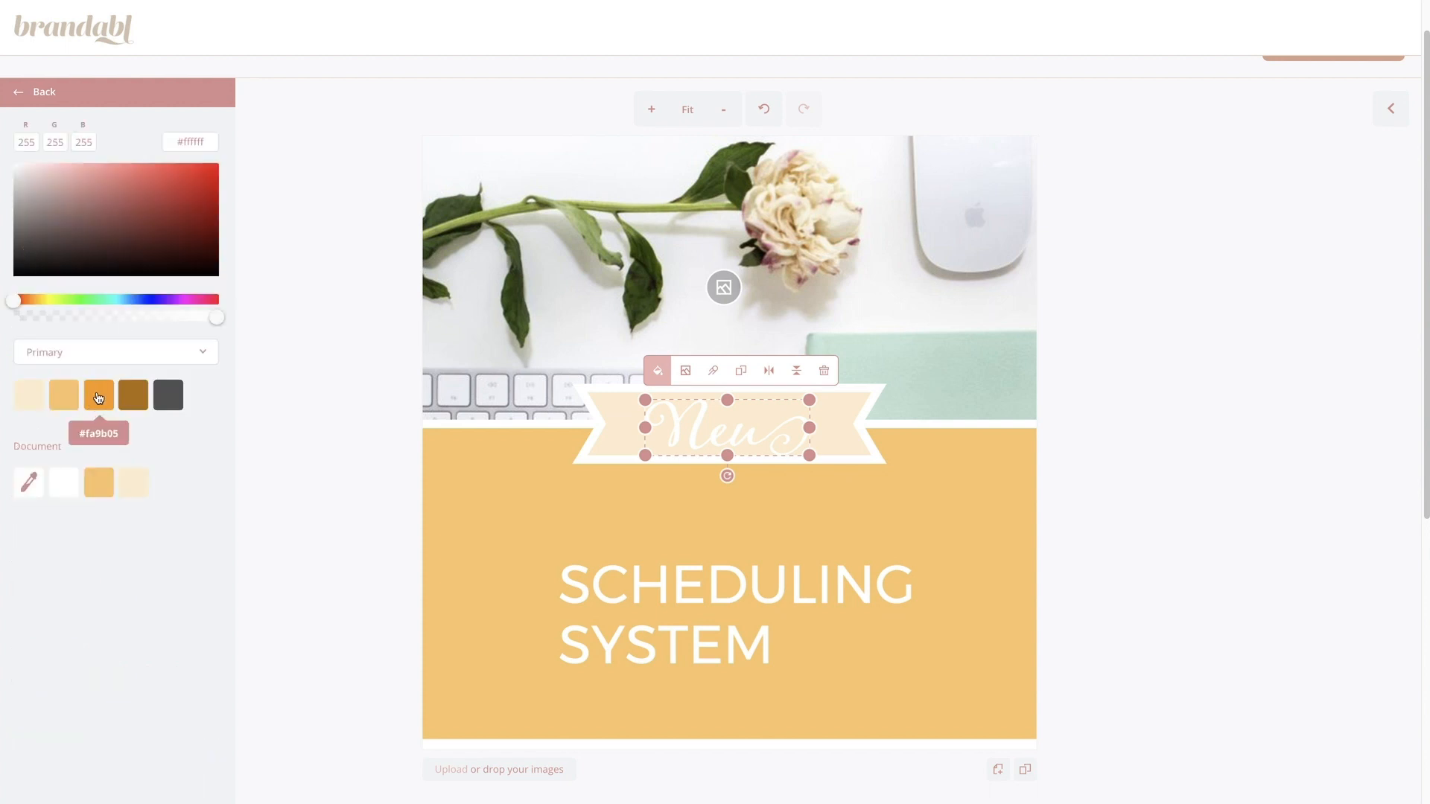
left_click(73, 403)
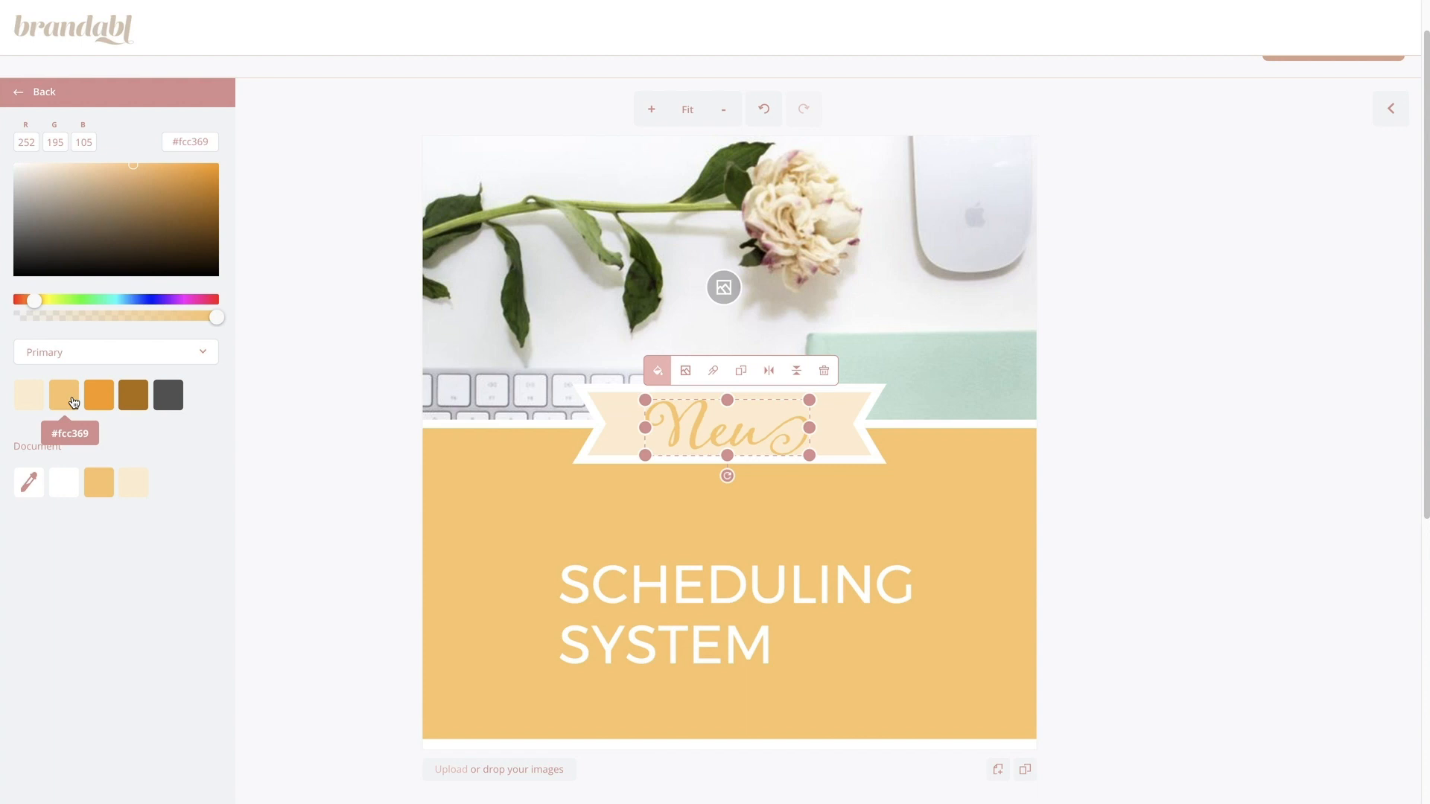
left_click(369, 385)
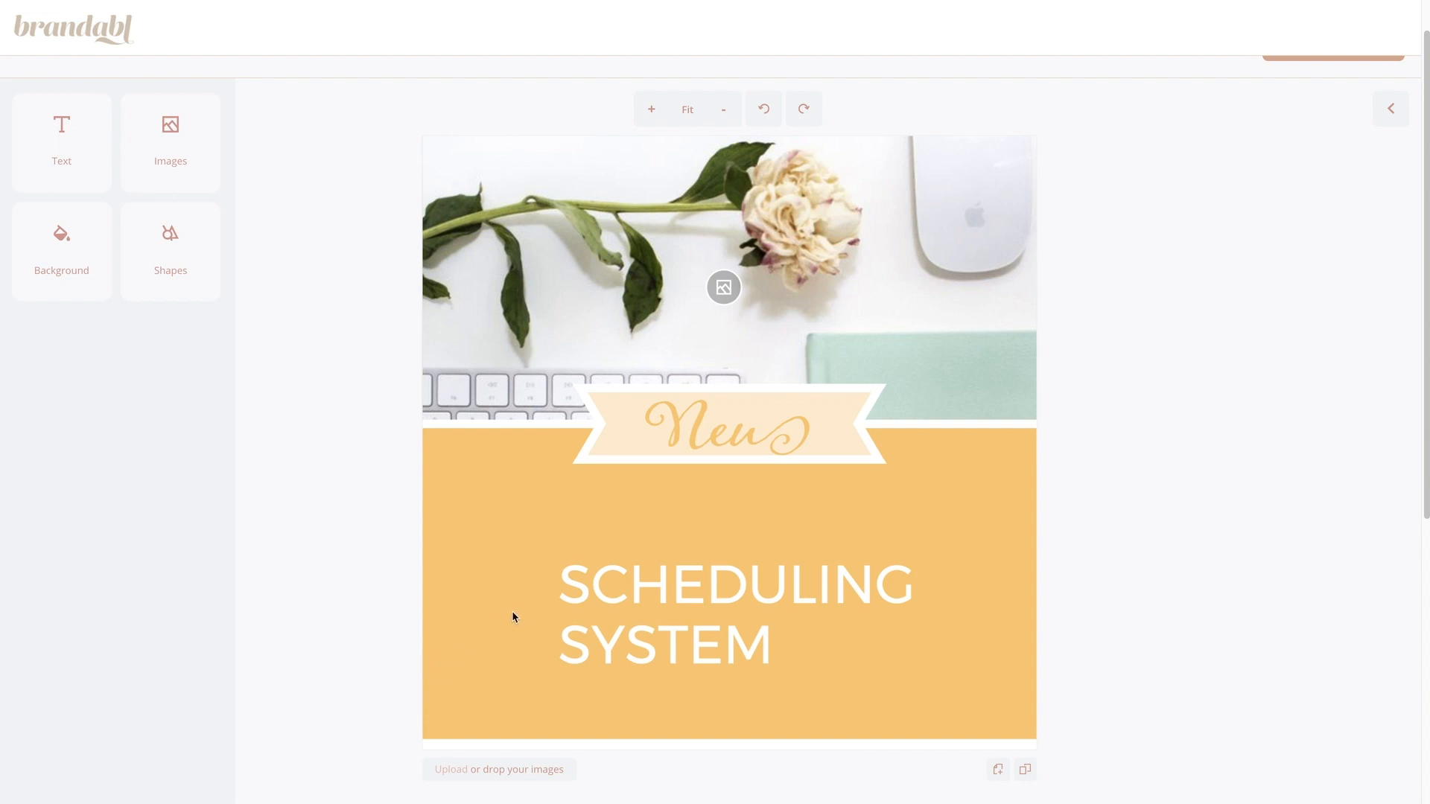
Step: Add a circle shape and move it down toward the canvas's left side, over the word "New"
left_click(169, 237)
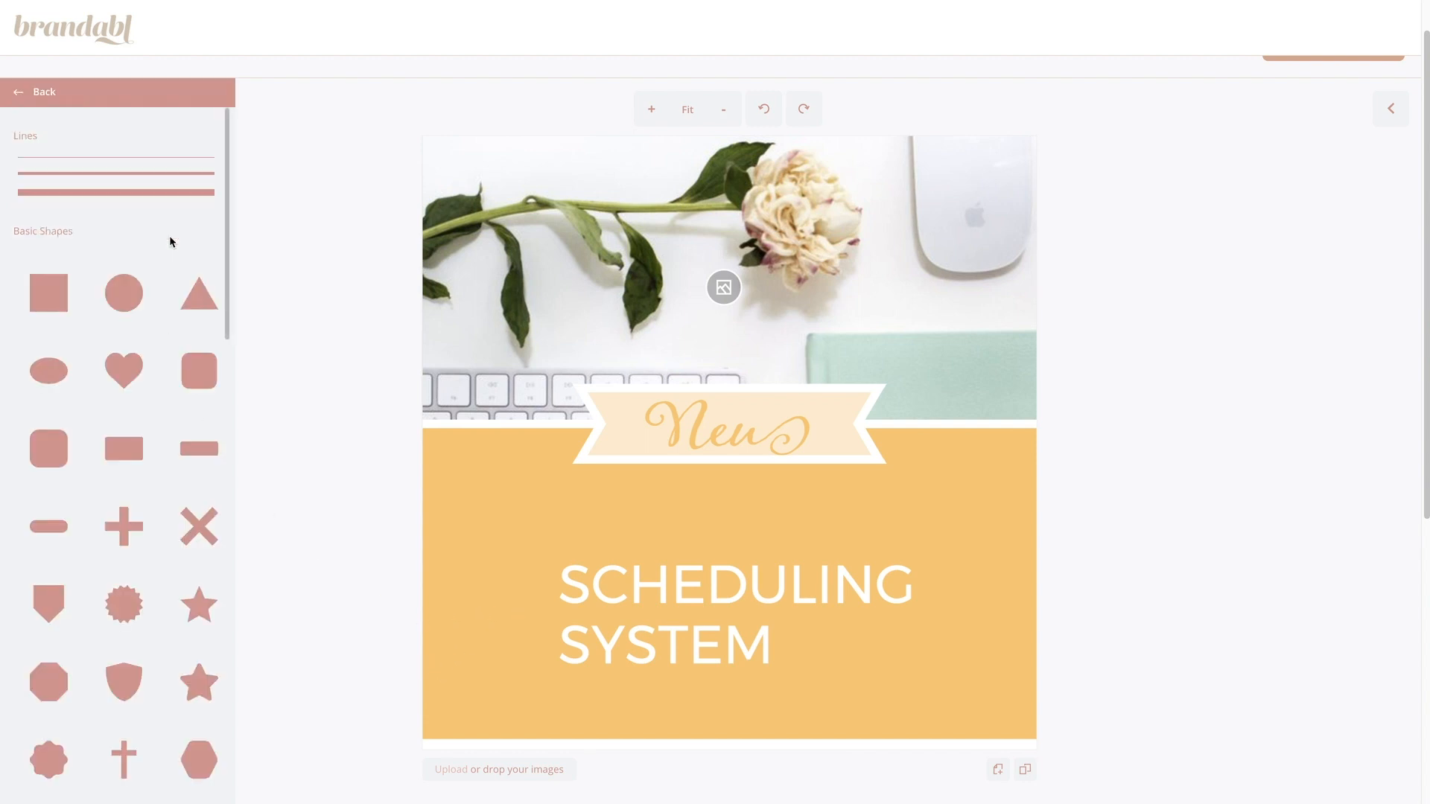
left_click(128, 304)
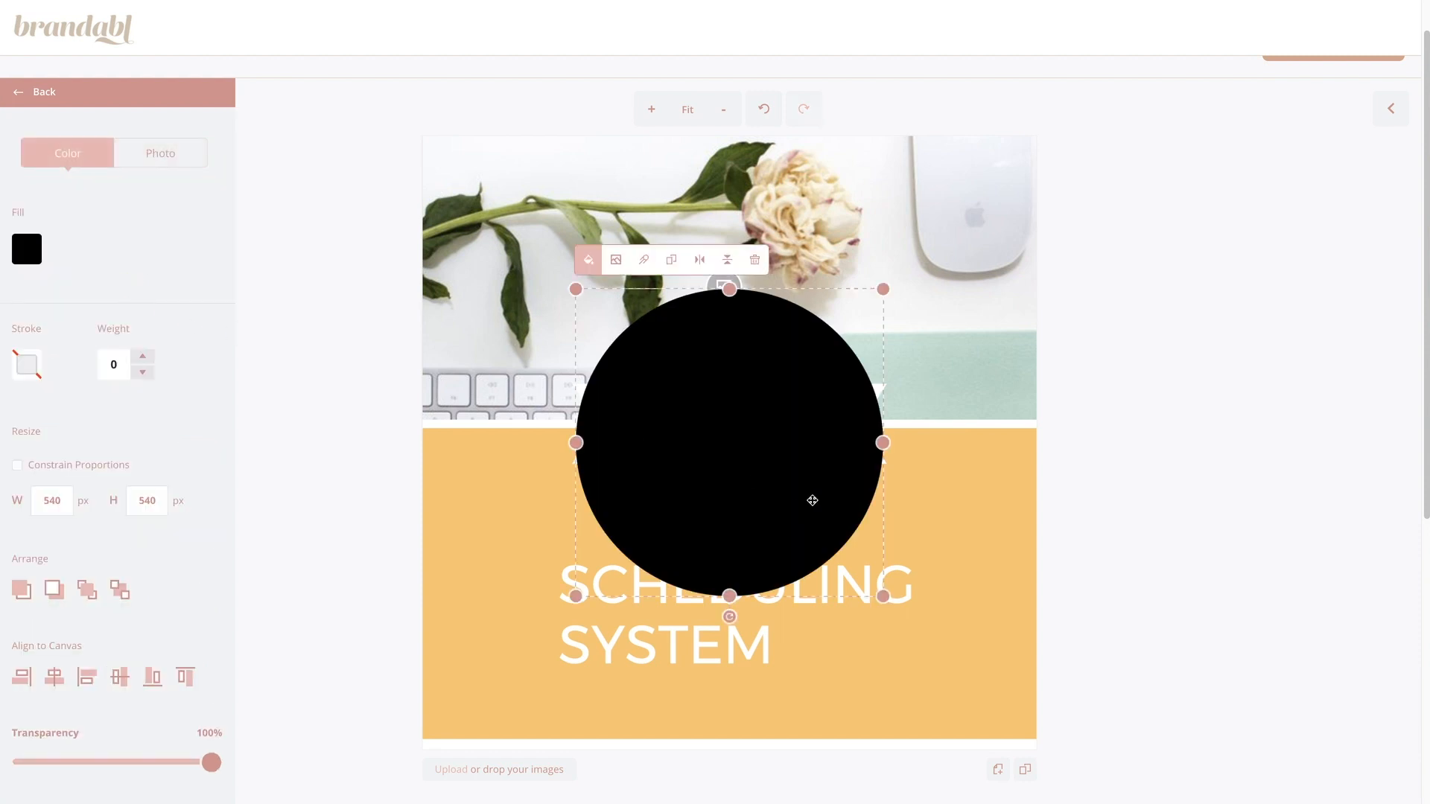
left_click_drag(822, 487, 716, 503)
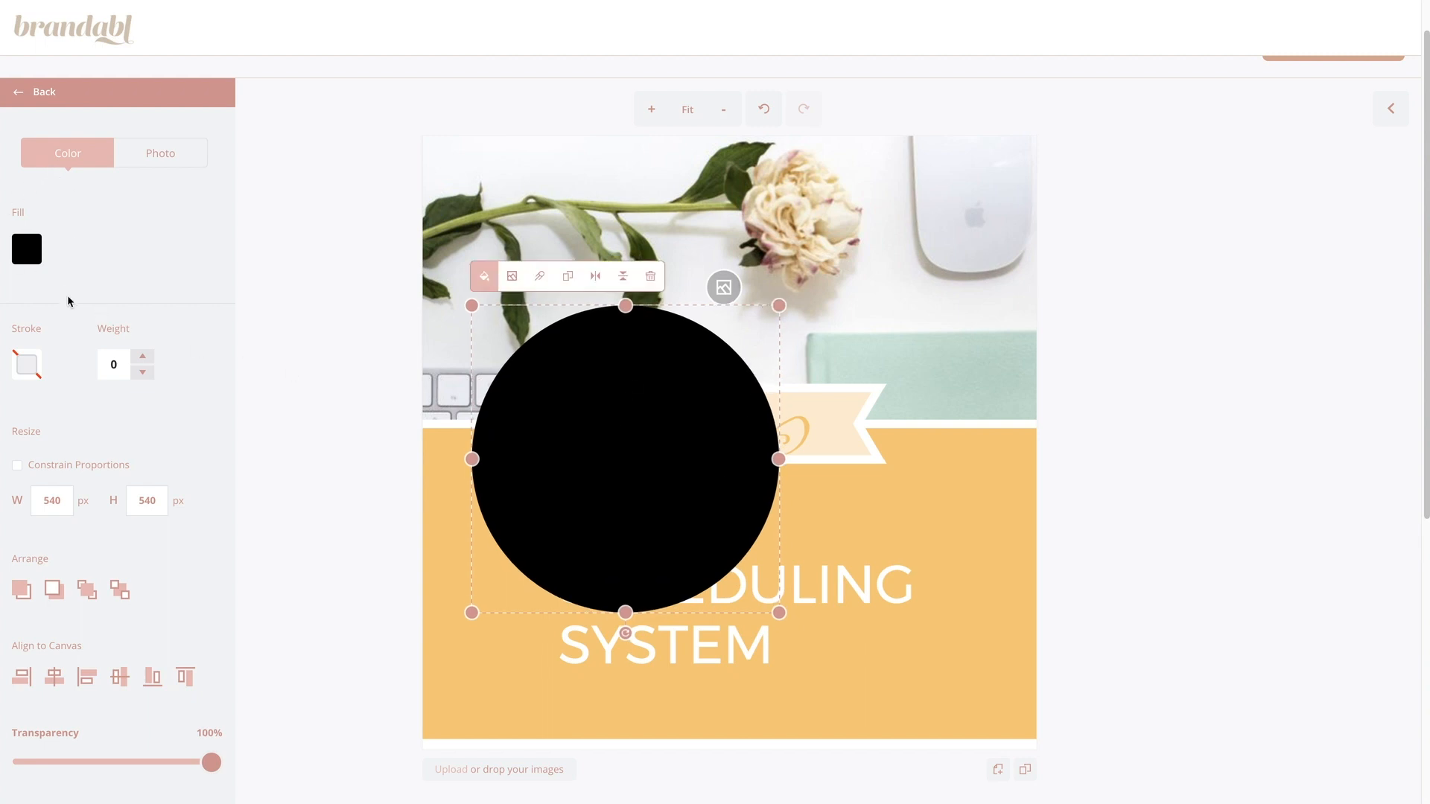
Step: Fill the circle with an Unsplash photo found under "calendar", the handwritten September page with the yellow marker
left_click(157, 159)
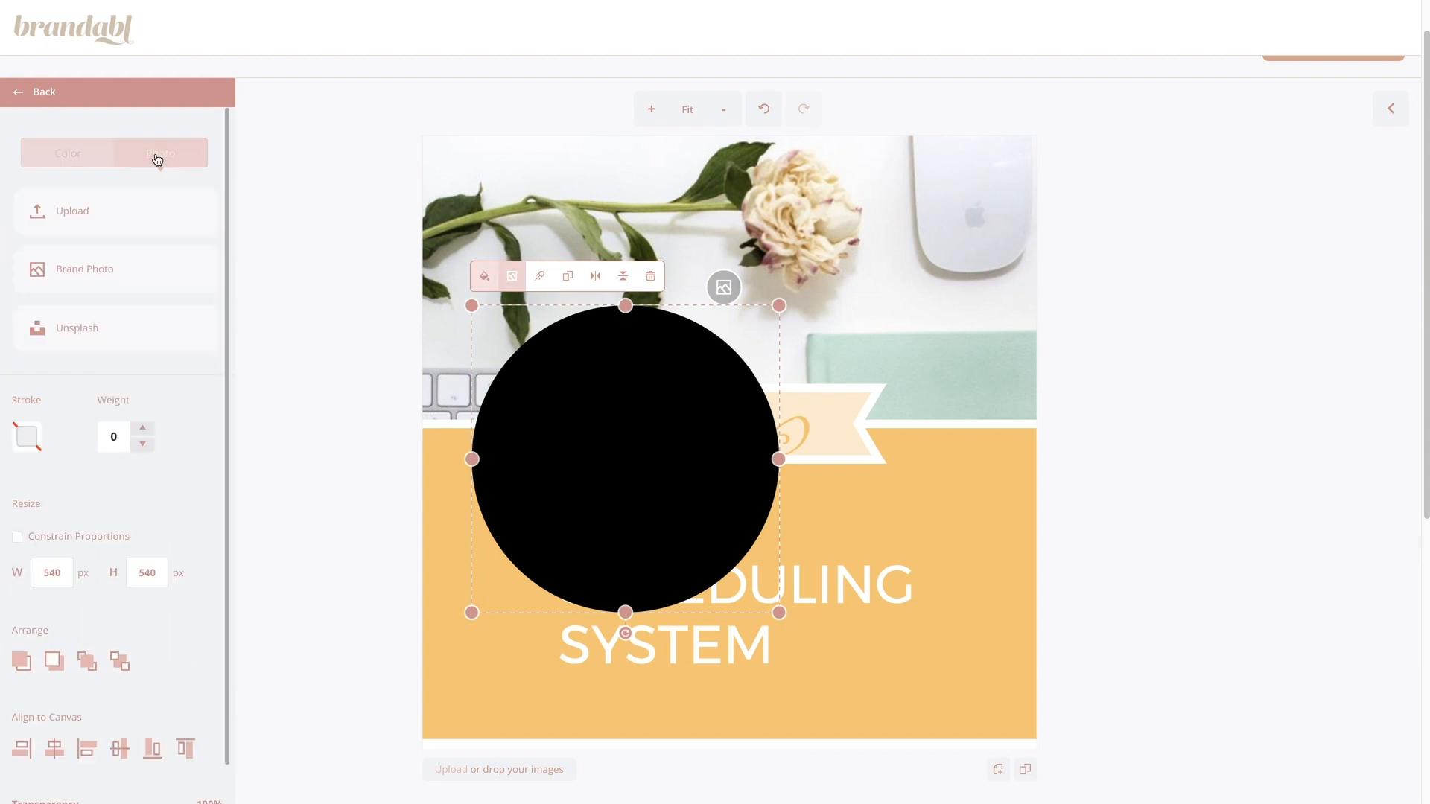
left_click(107, 333)
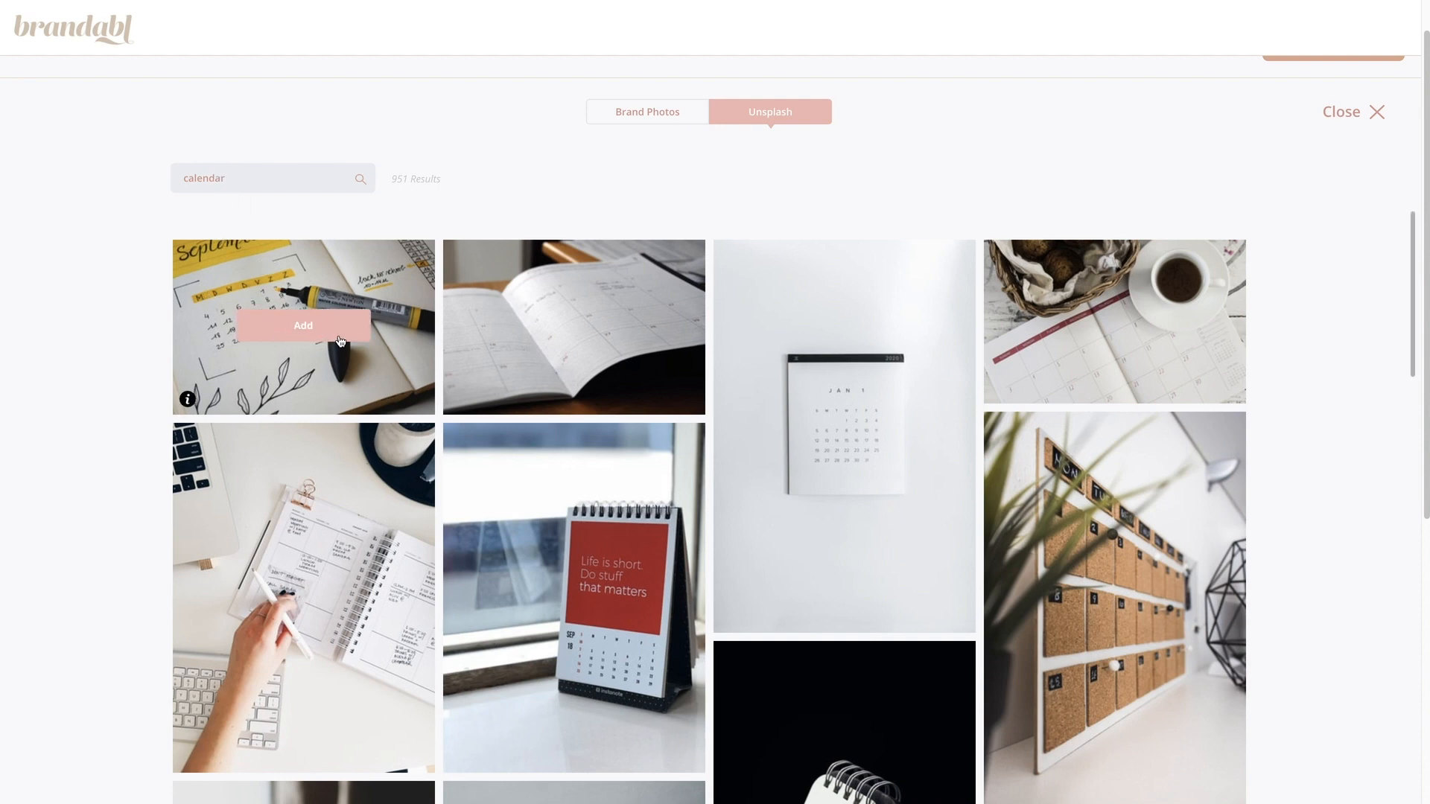
left_click(307, 322)
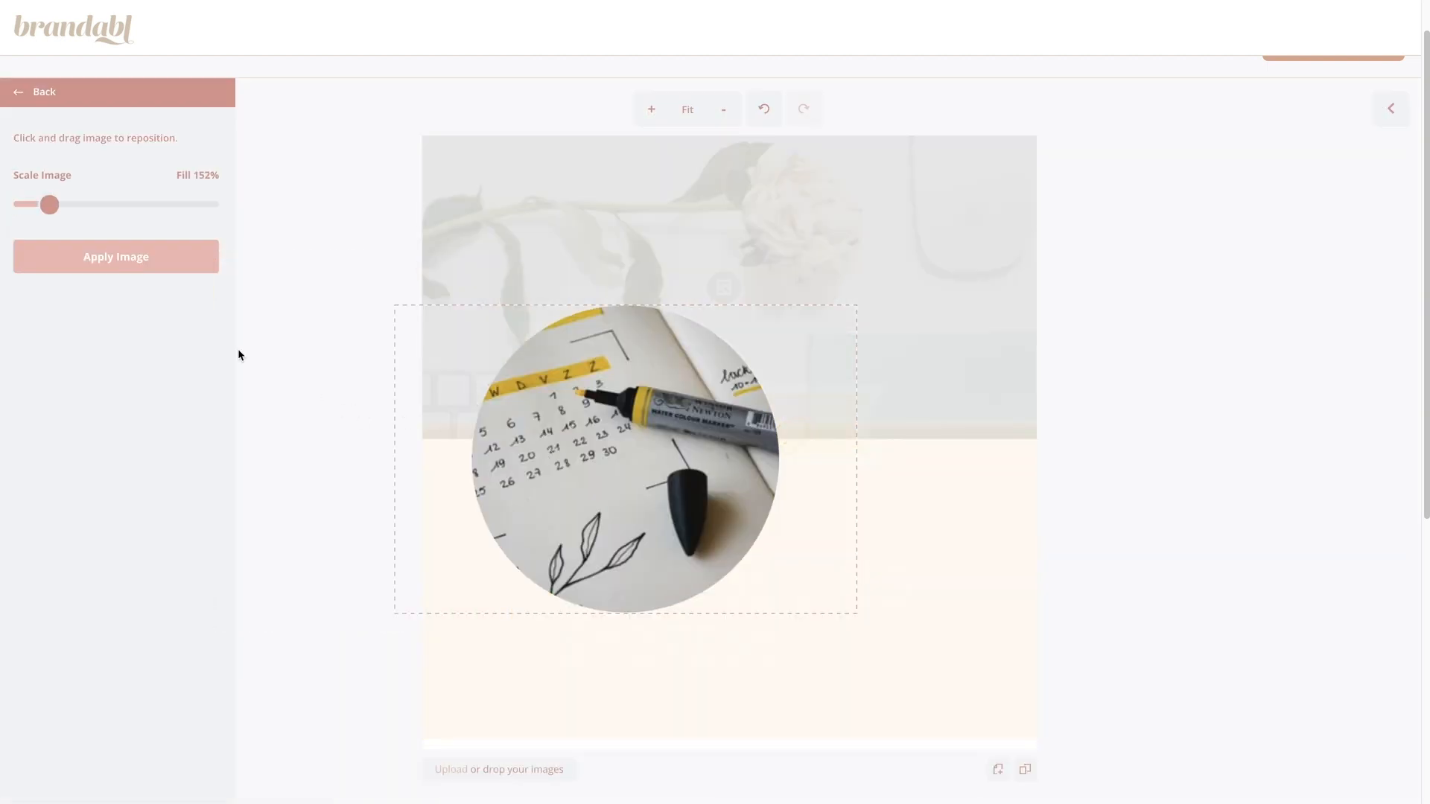
Step: Scale the photo inside the circle to 192%, reposition it so the calendar dates fill the circle, and apply it
left_click_drag(47, 207, 76, 205)
left_click_drag(624, 444, 738, 459)
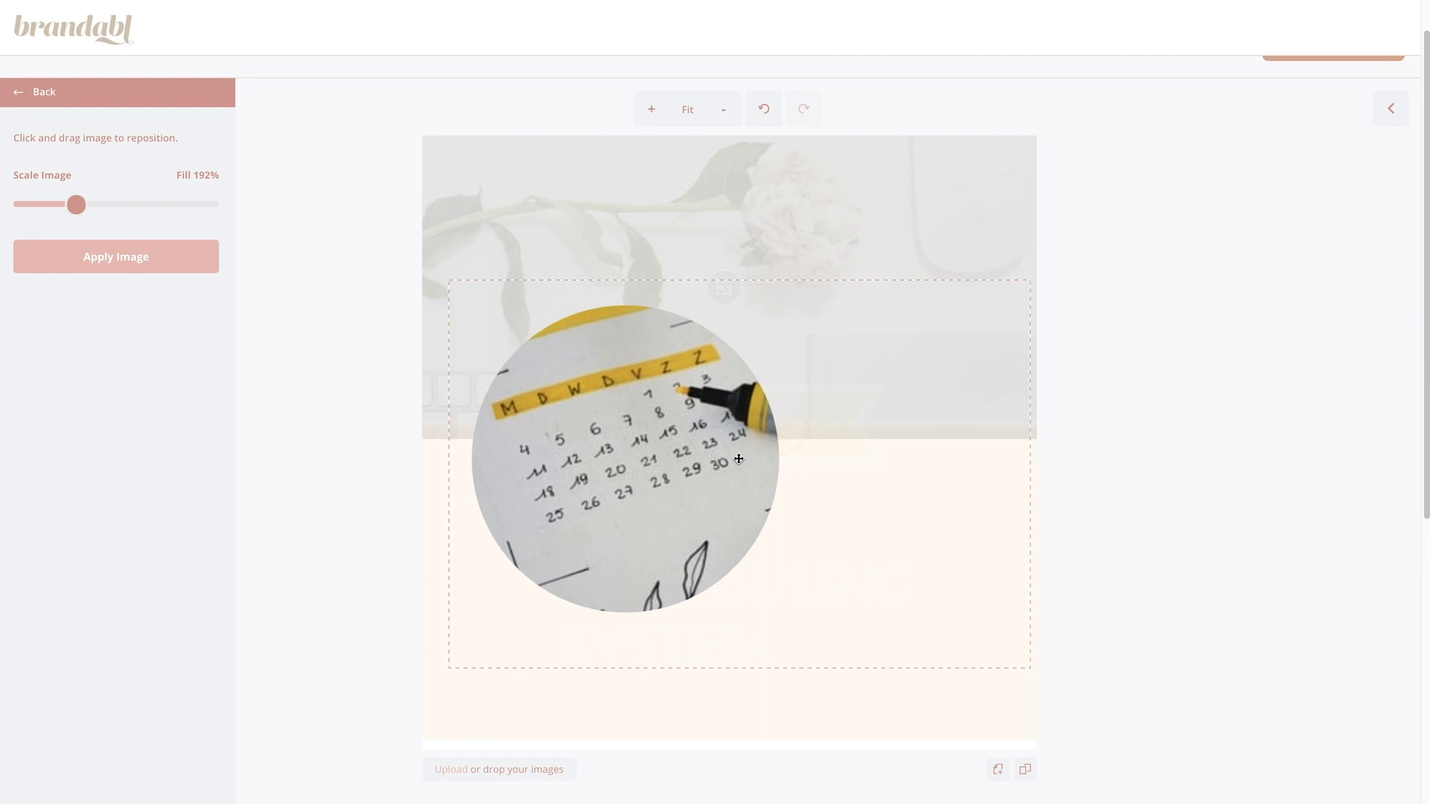
left_click(159, 262)
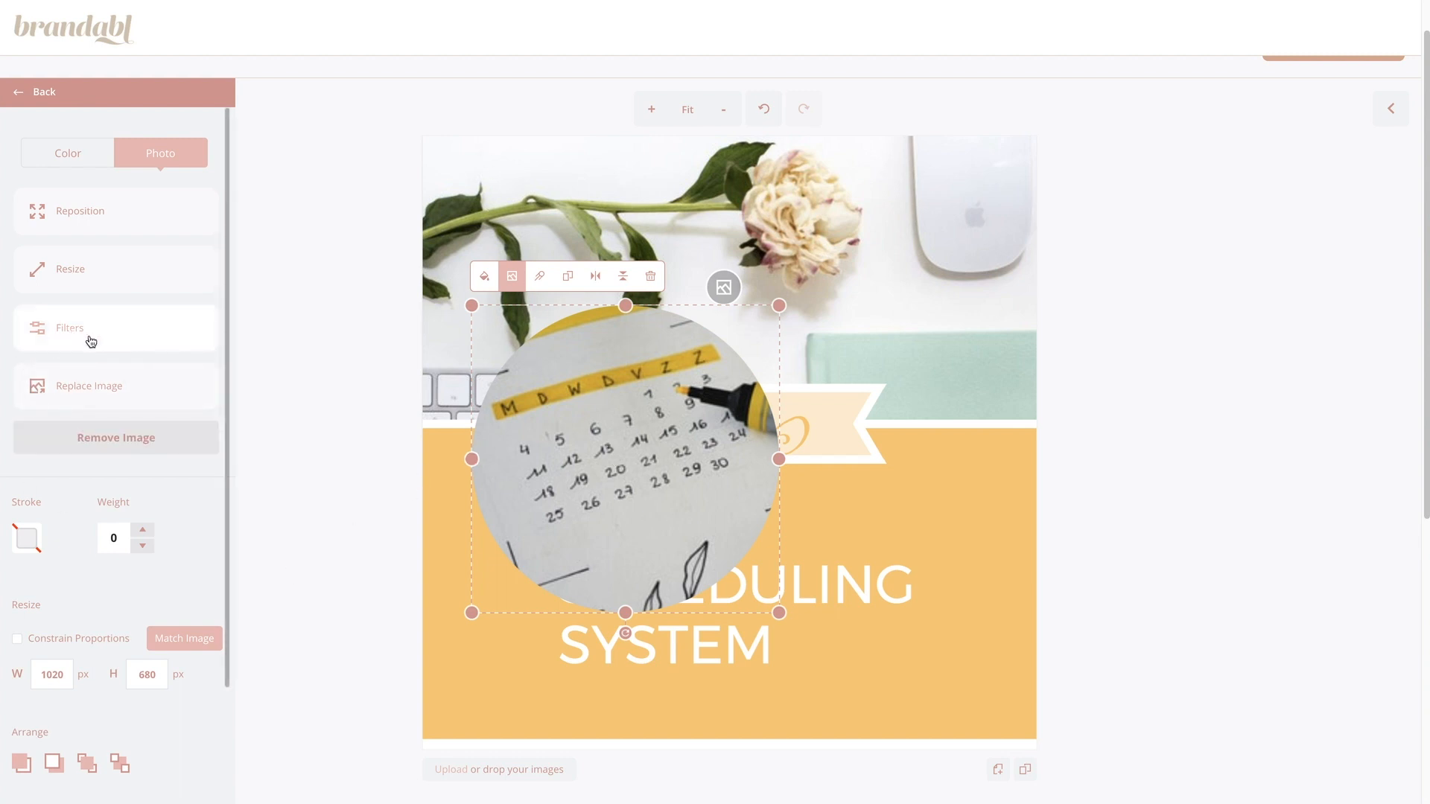
Step: Brighten the circle's calendar photo with filters, setting exposure to 28 and brightness to 7
left_click(88, 337)
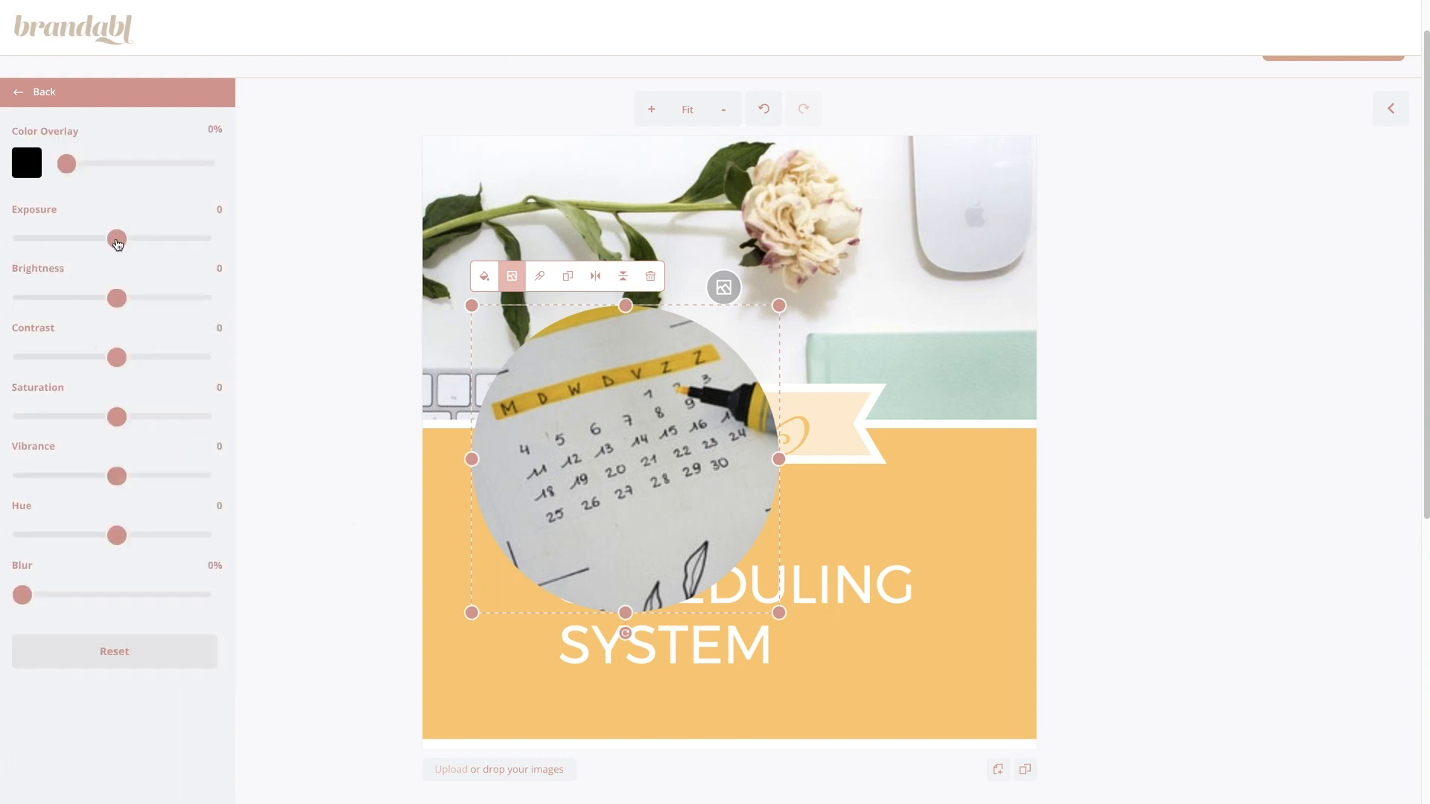
left_click_drag(117, 243, 148, 250)
left_click_drag(117, 310, 124, 307)
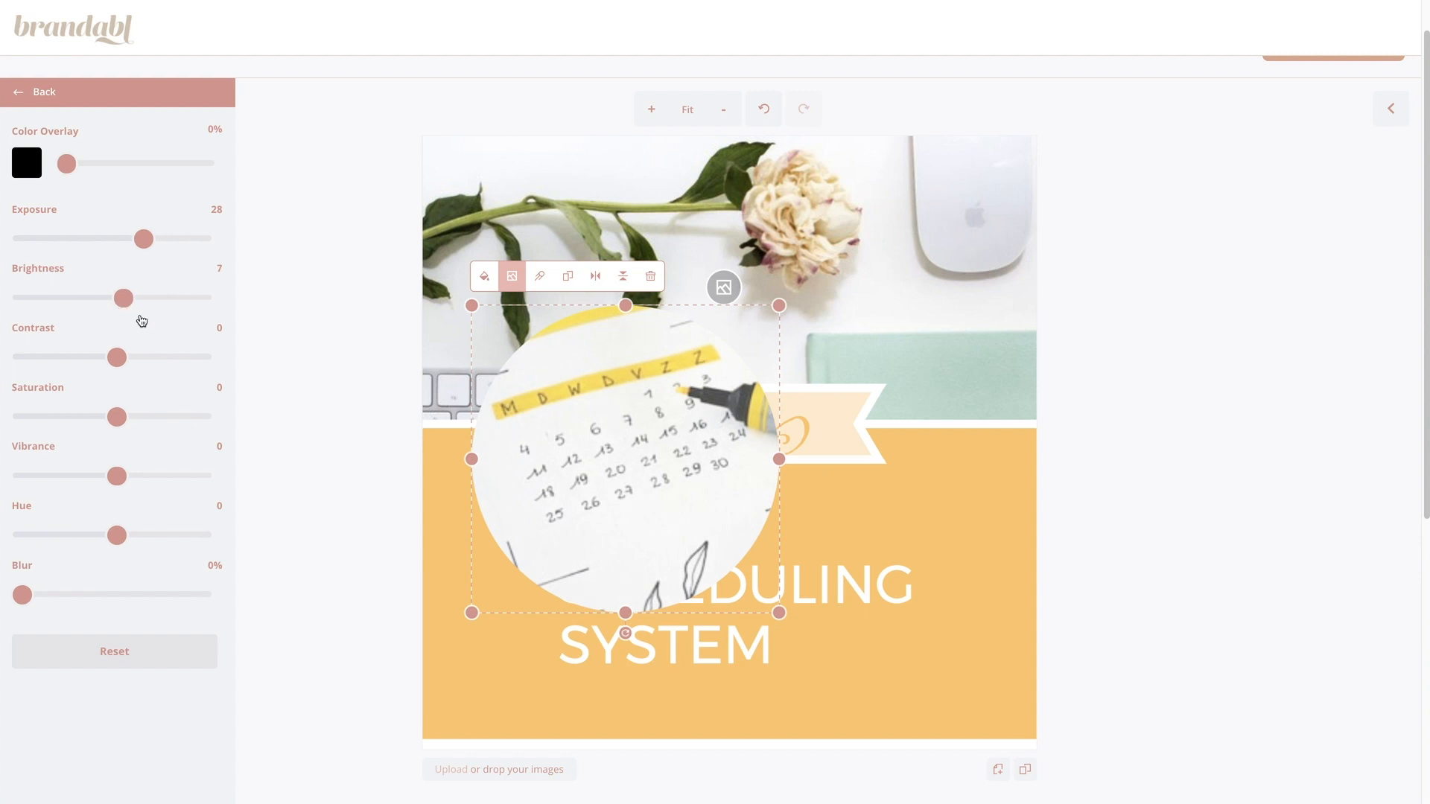
left_click(17, 95)
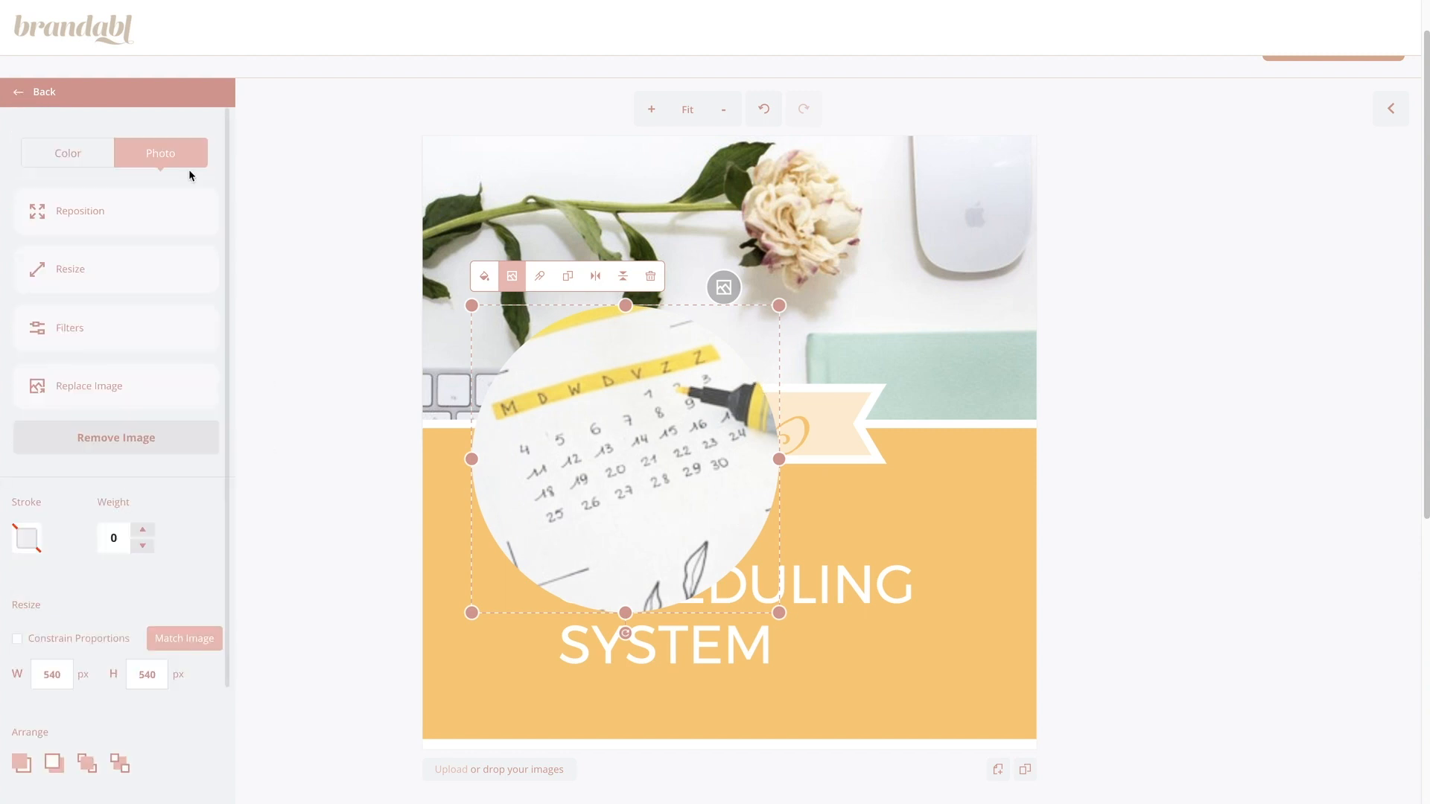
Step: Shrink the calendar circle to 312 × 312 px and arrange it left of the heading "SCHEDULING SYSTEM" on the yellow area, below the banner
left_click_drag(784, 305, 645, 427)
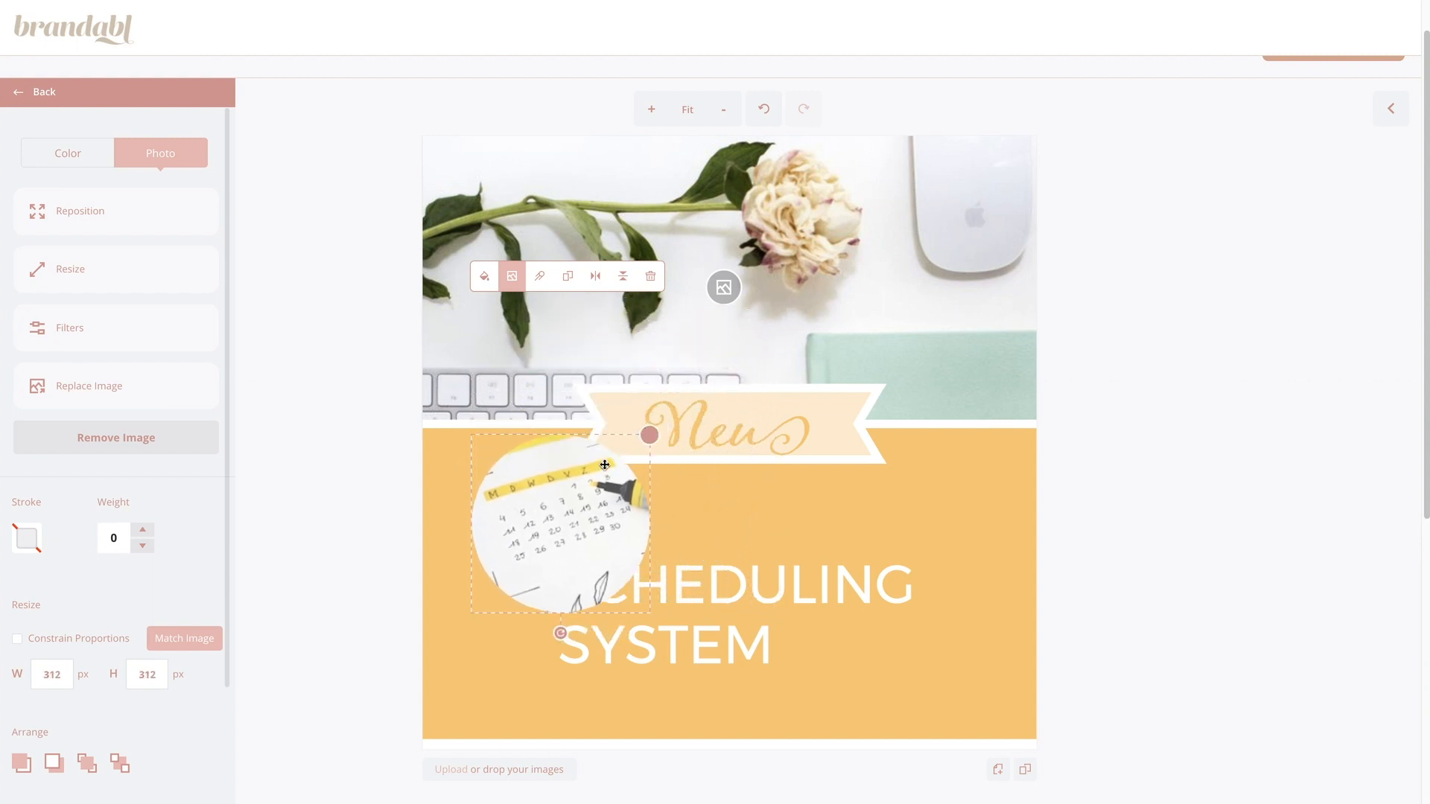
left_click_drag(645, 429, 641, 513)
left_click_drag(722, 591, 824, 556)
mouse_move(557, 607)
left_mouse_down()
mouse_move(540, 577)
mouse_move(551, 591)
left_mouse_up()
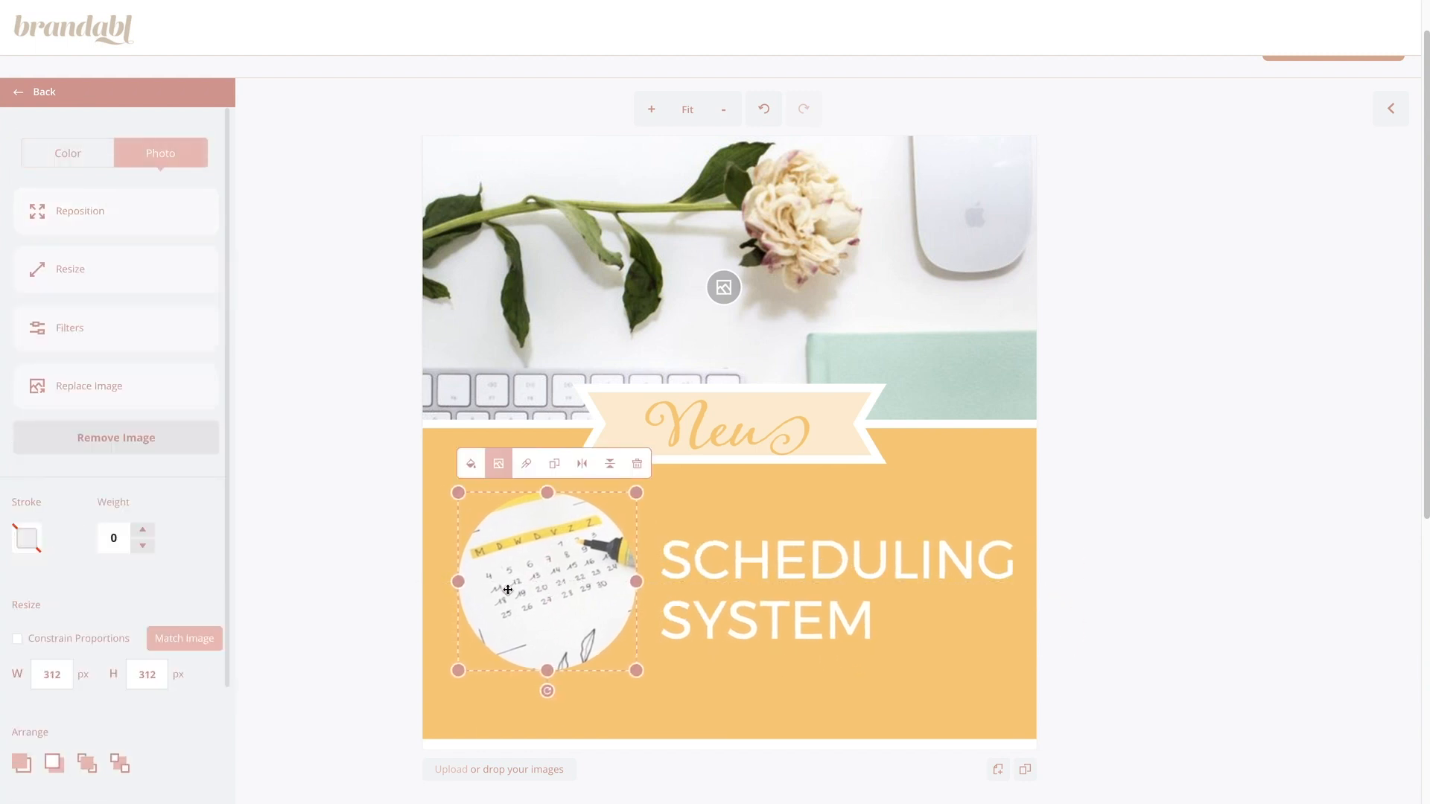
left_click(319, 569)
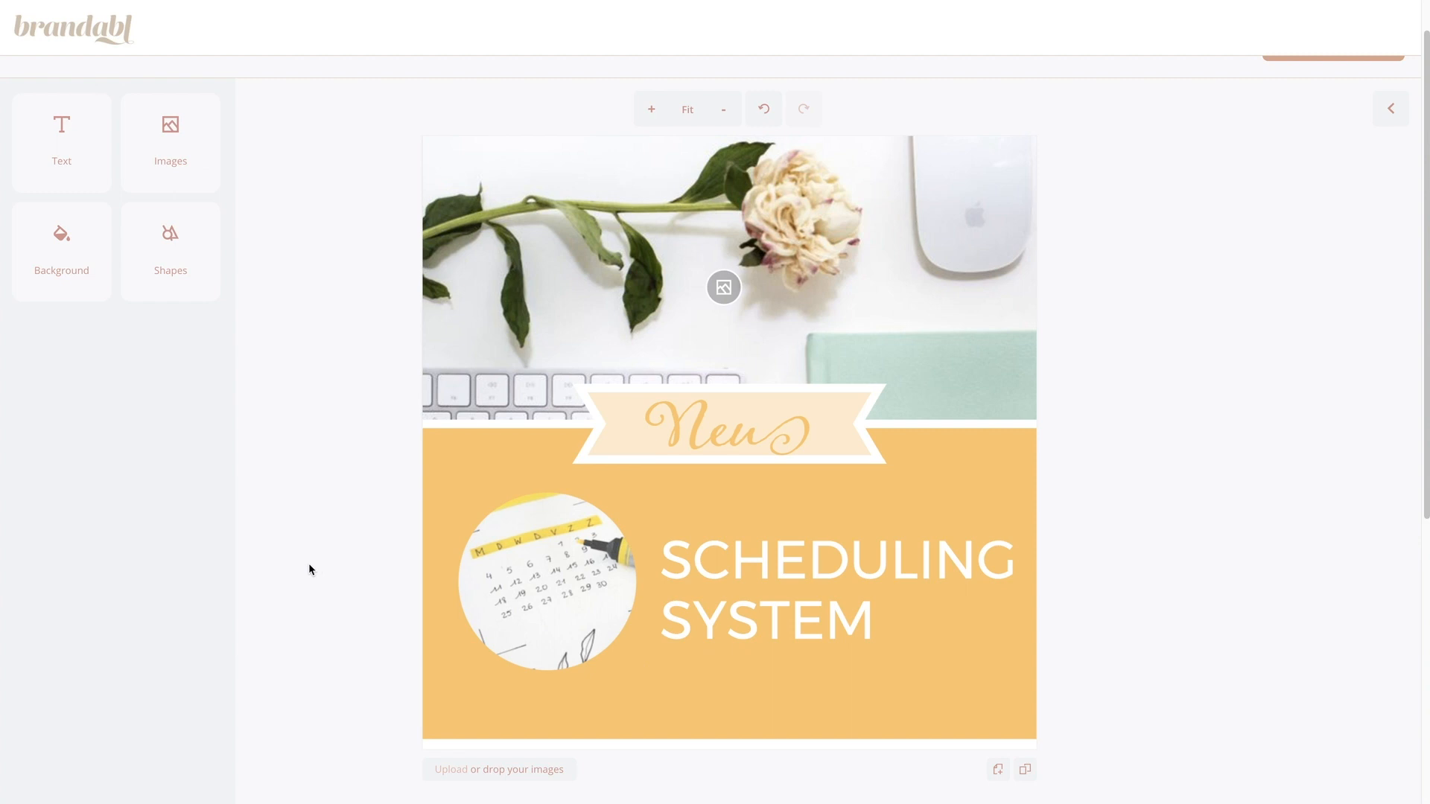